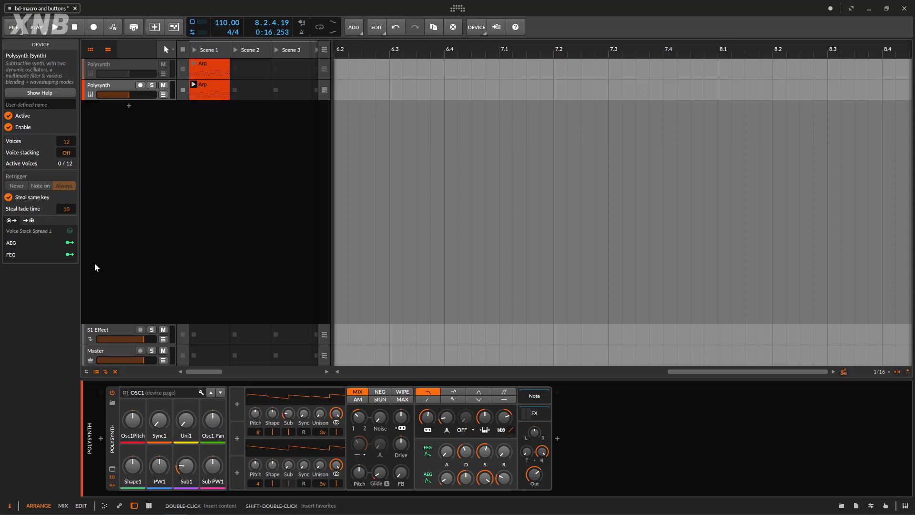
- Hide Polysynth's remote controls, launch the Arp clip on the second Polysynth track, and leave the device expanded
double_click(118, 431)
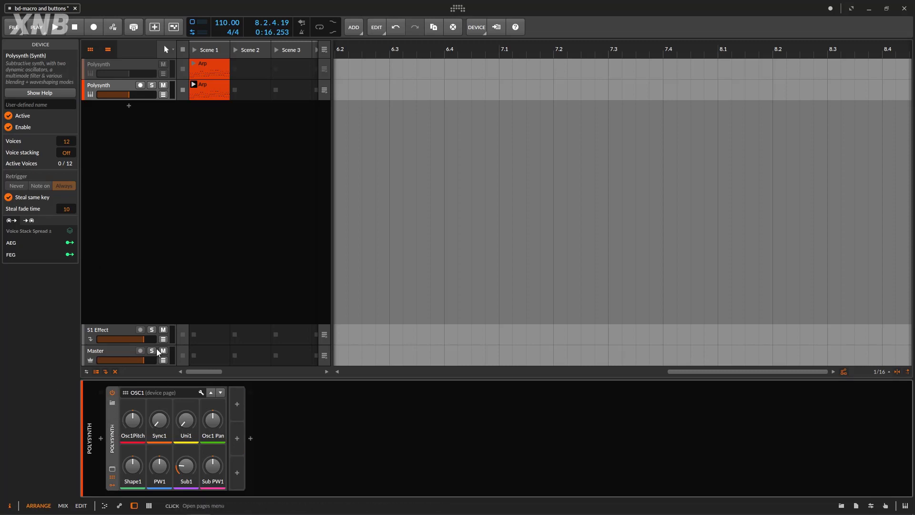
click(113, 479)
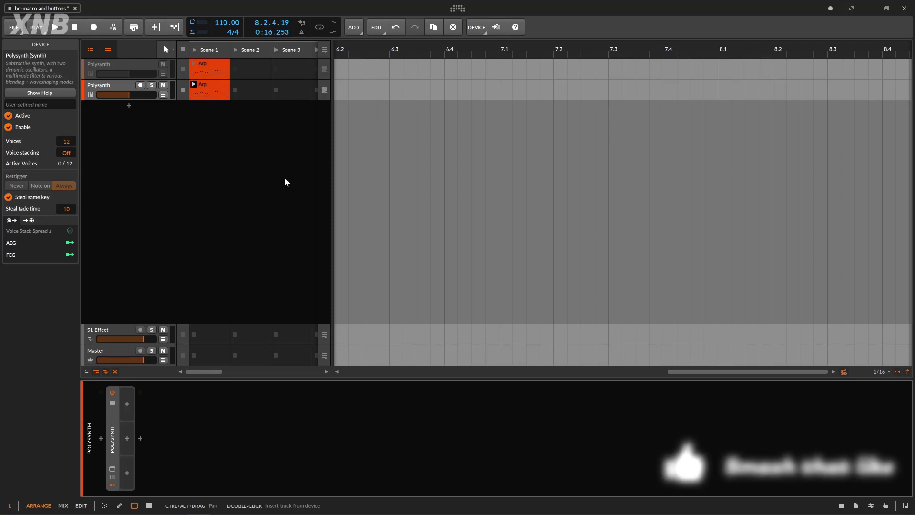
click(193, 85)
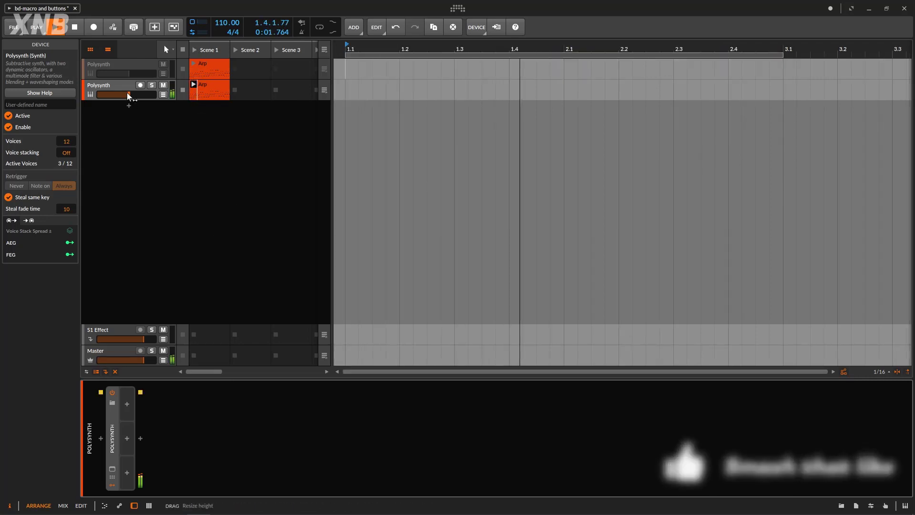
double_click(114, 422)
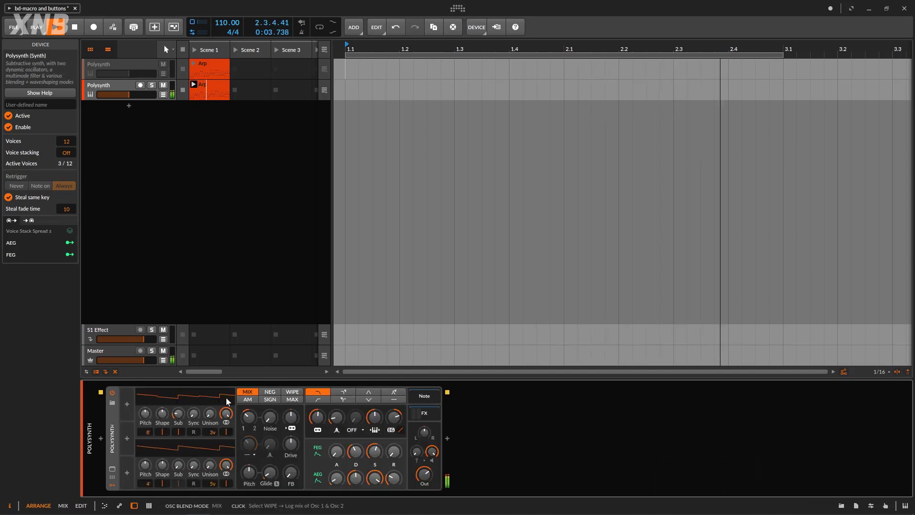
- Open Polysynth's FX chain and inspect the Delay-2 and Reverb devices, leaving both collapsed
click(438, 414)
double_click(458, 438)
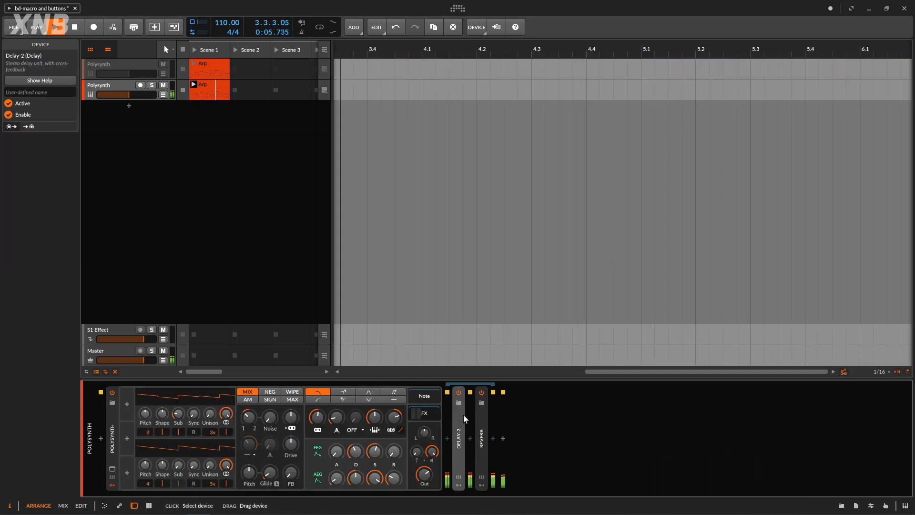
double_click(652, 422)
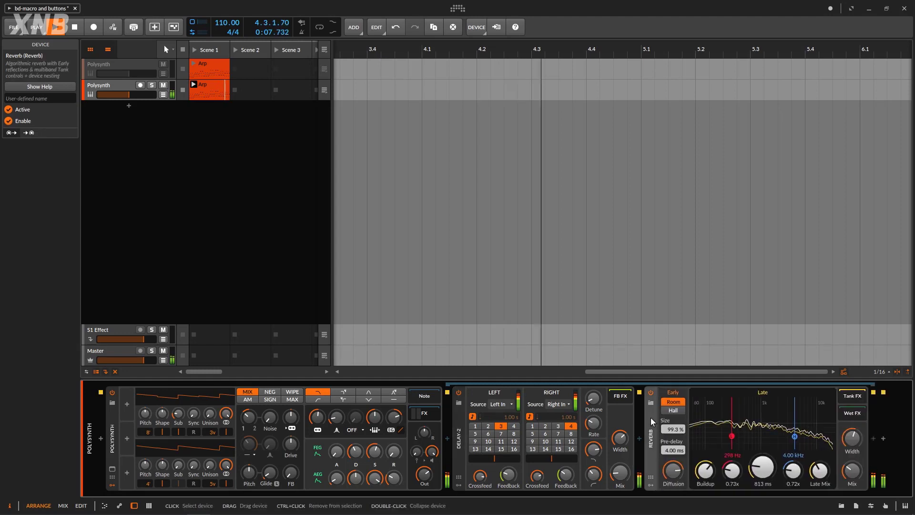
double_click(652, 421)
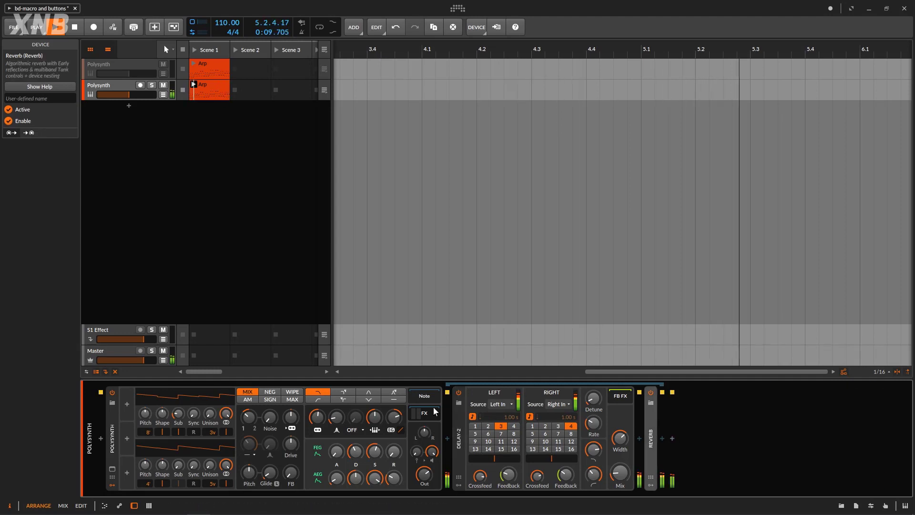
double_click(458, 423)
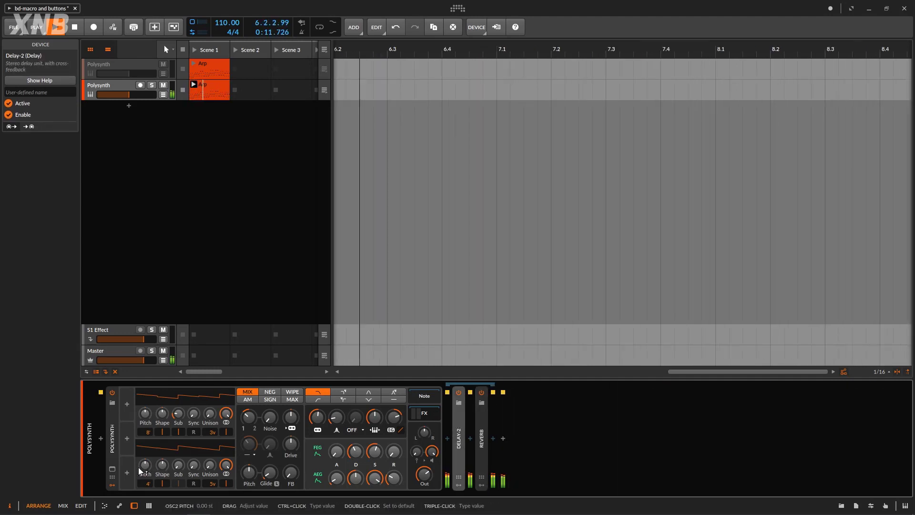
- Stop playback and insert a Button modulator into Polysynth's first modulator slot
key(space)
click(127, 405)
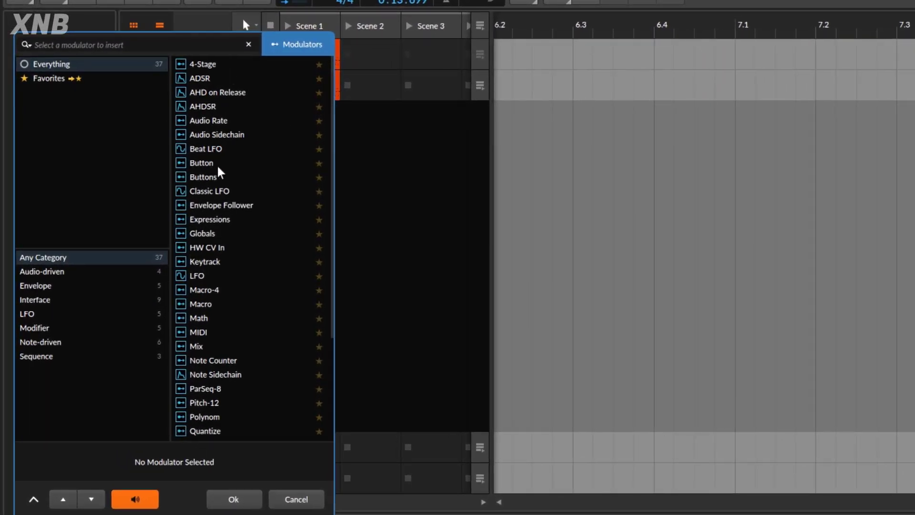
click(213, 164)
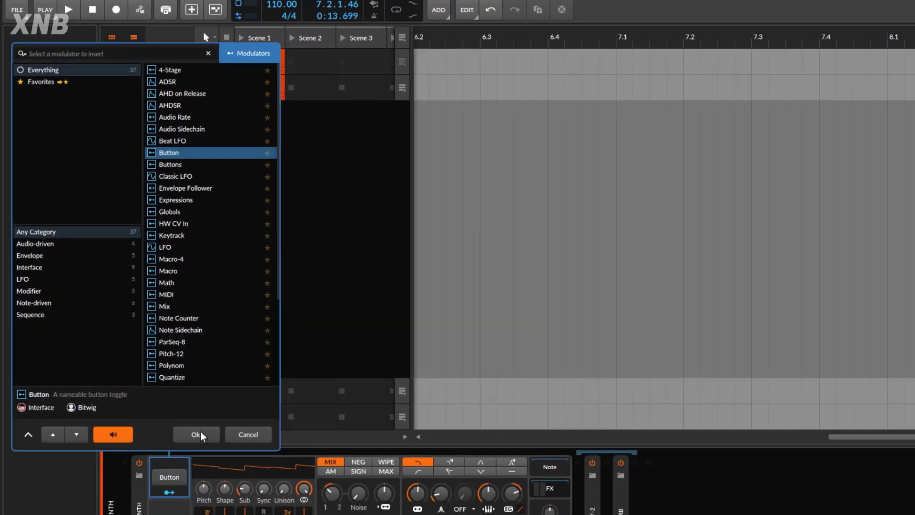
click(236, 503)
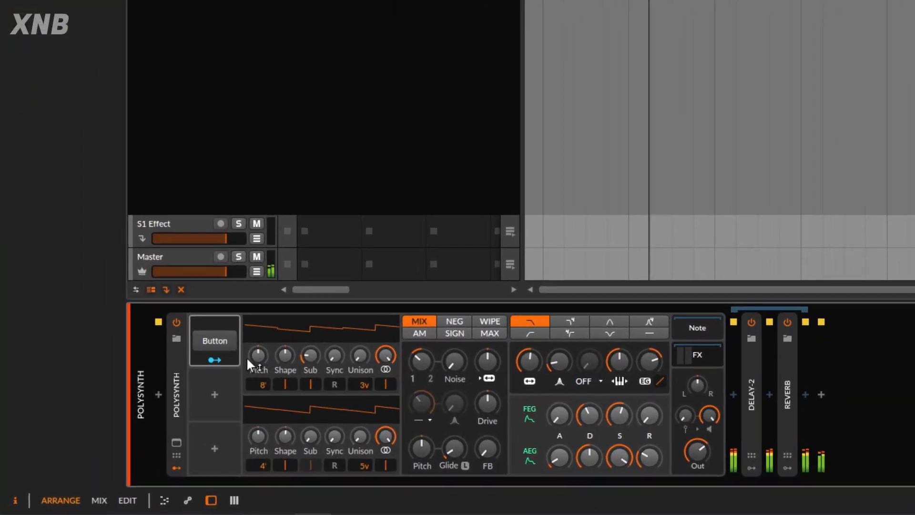
- Map the Button modulator to Polysynth's filter frequency with a modulation amount of +31.00 and switch the button on
click(221, 355)
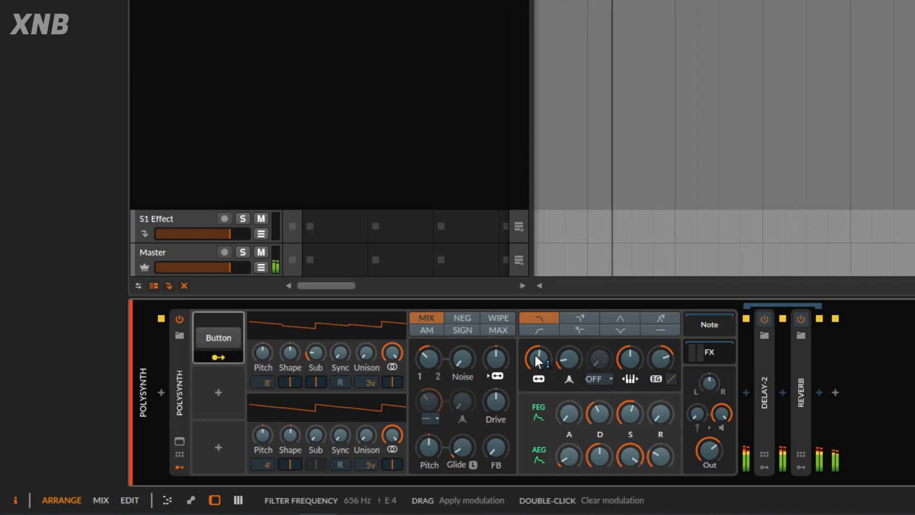
drag(534, 354, 534, 334)
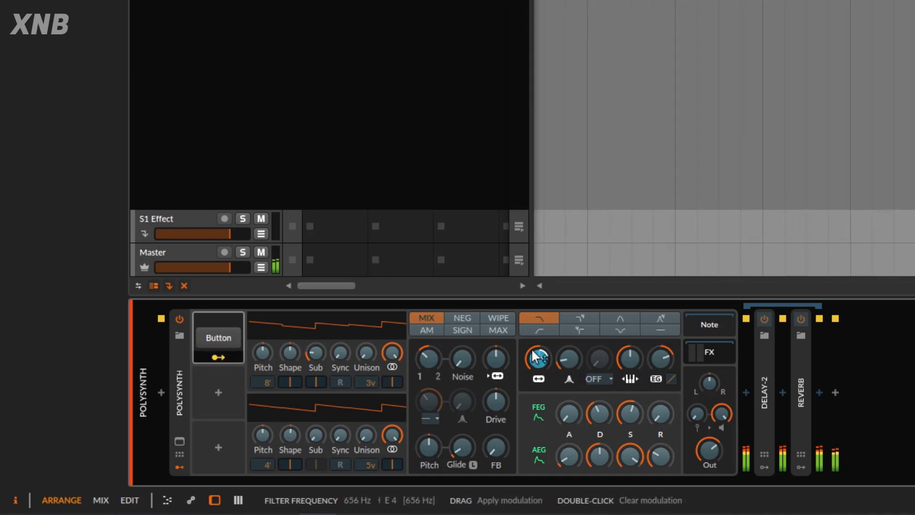
click(224, 355)
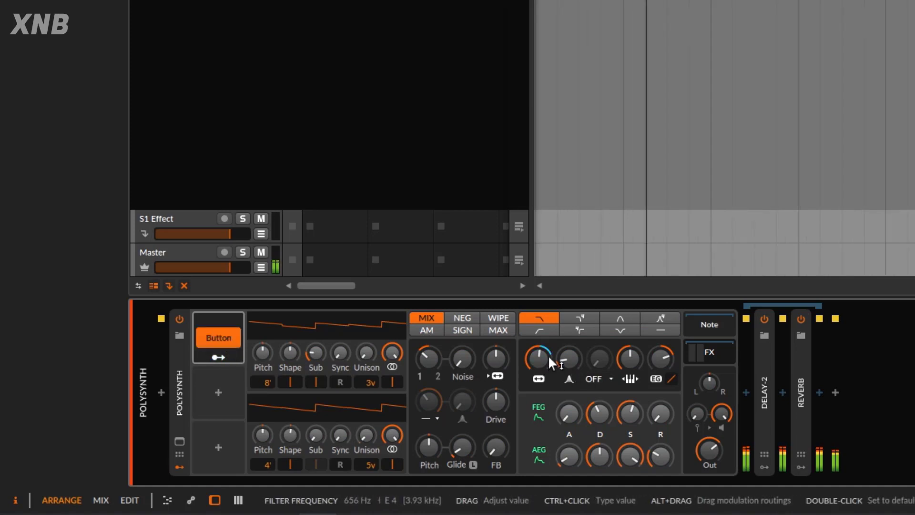
- Lower the filter frequency to 328 Hz and toggle the Button modulator on and off to compare the sound
click(228, 338)
drag(532, 362, 531, 363)
click(227, 332)
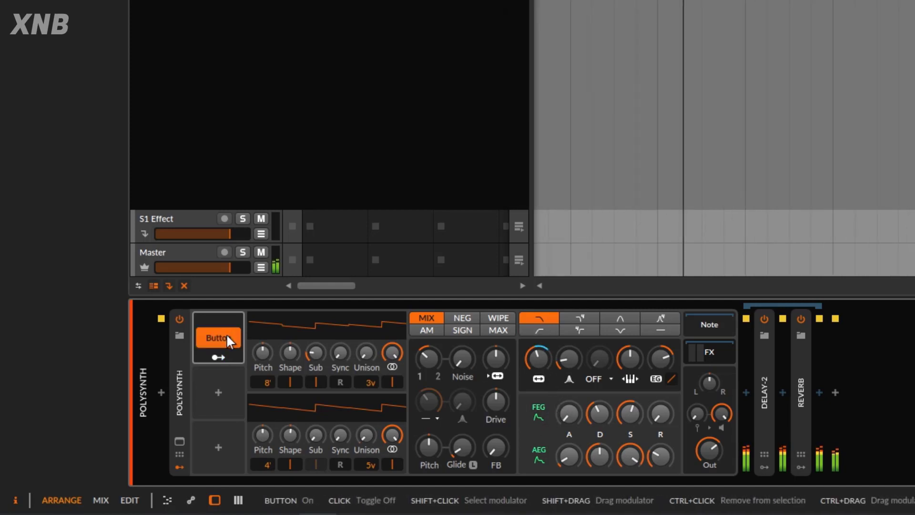
click(227, 335)
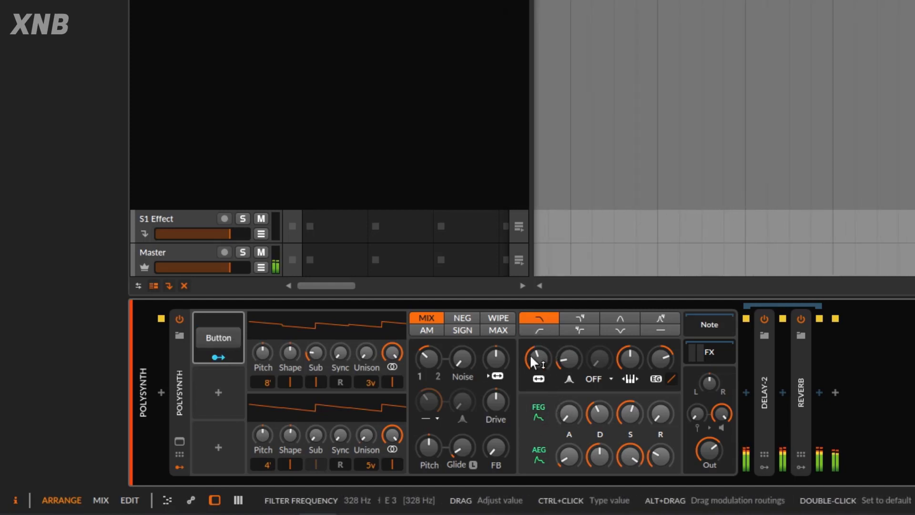
click(224, 340)
- Map the Button modulator to the filter resonance as well with +0.175, and toggle it repeatedly to hear both modulations
click(218, 355)
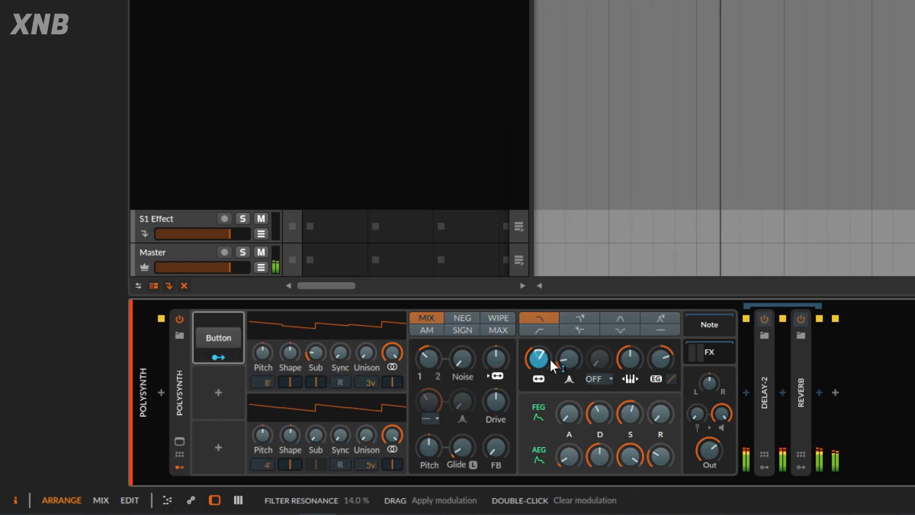
click(563, 362)
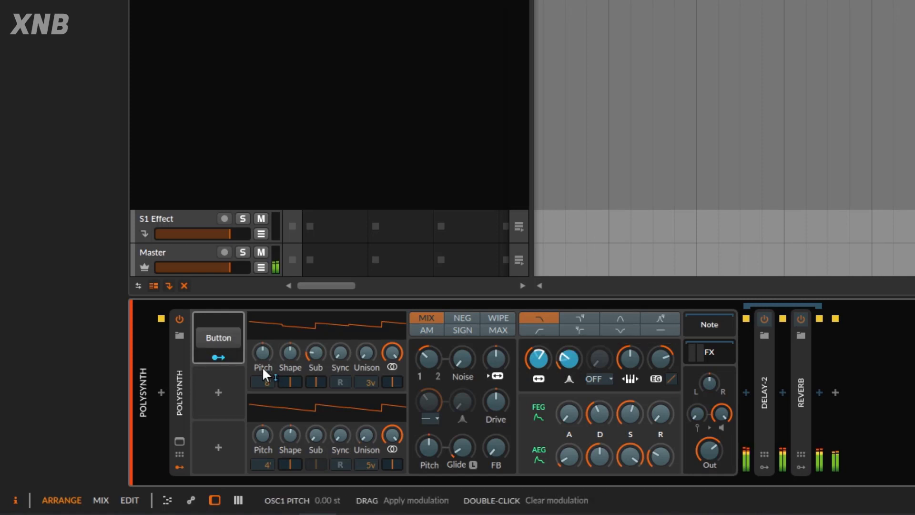
click(211, 353)
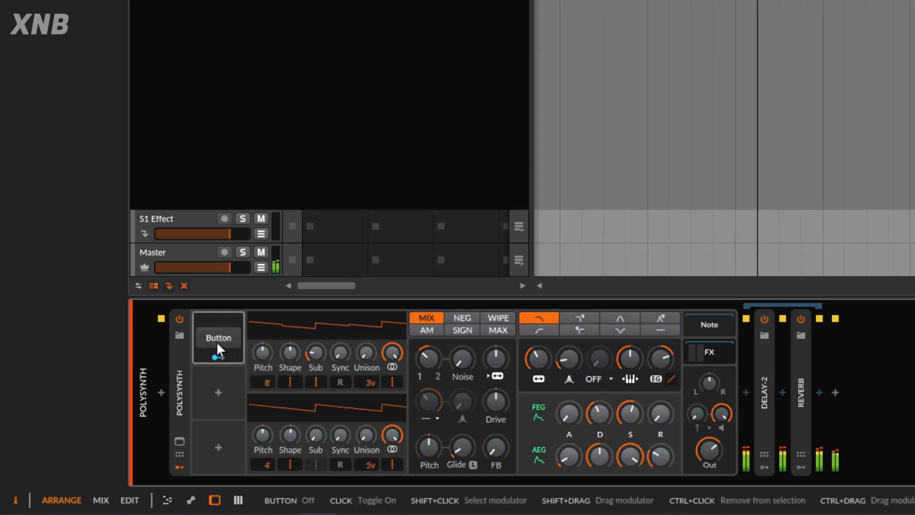
click(217, 341)
click(216, 341)
click(217, 342)
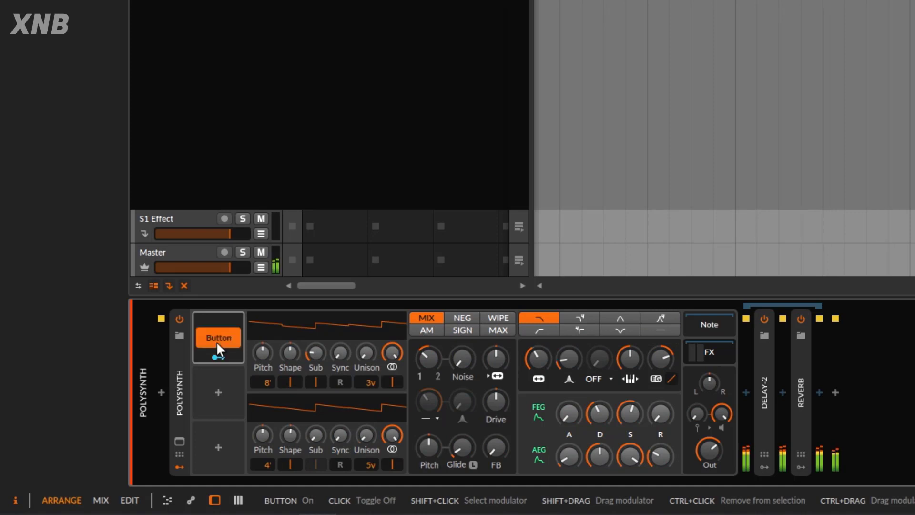
click(217, 341)
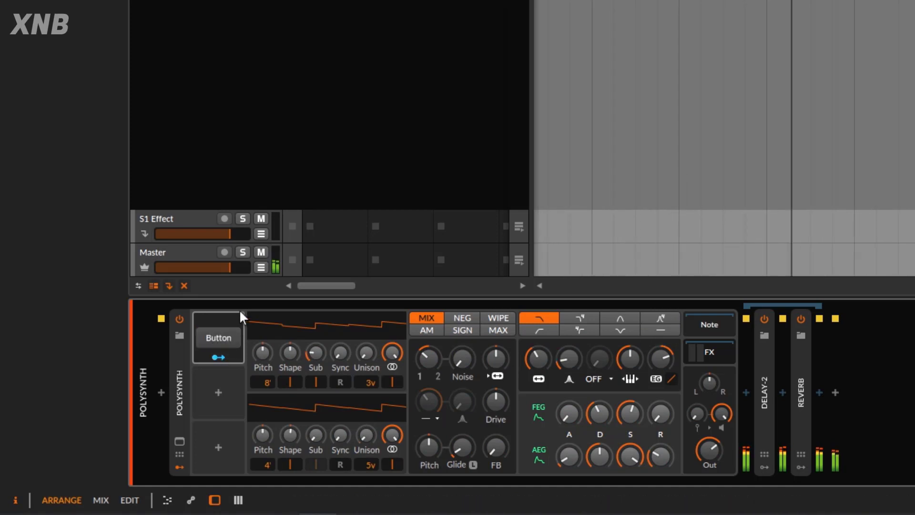
- Delete the Button modulator's filter frequency and resonance routings
right_click(218, 356)
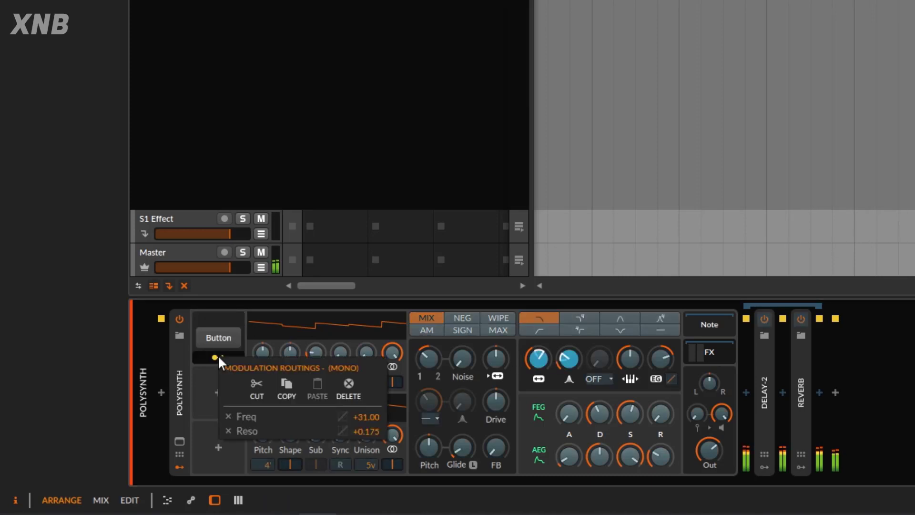
click(229, 416)
click(229, 416)
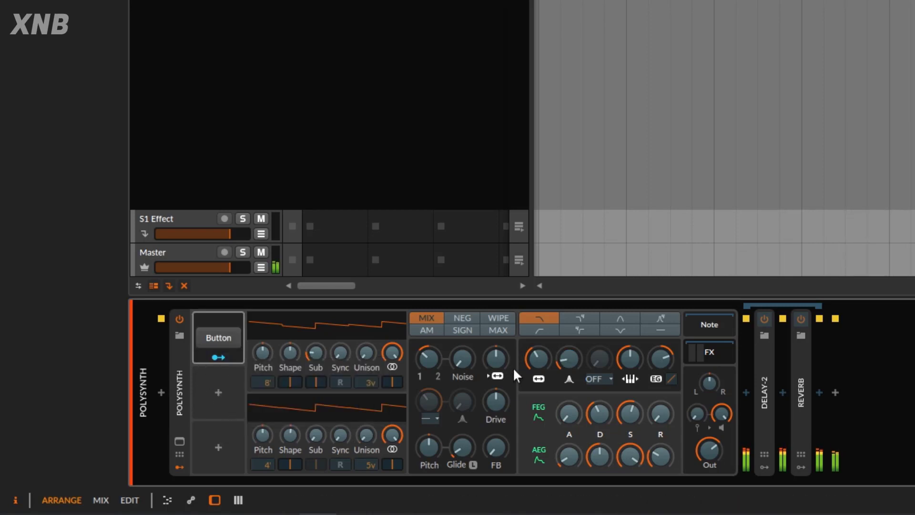
click(222, 358)
- Raise the filter frequency and resonance, and reshape the amp envelope with adjusted decay, full sustain and a shorter release
mouse_move(534, 357)
mouse_down()
mouse_move(534, 347)
mouse_move(569, 354)
mouse_move(538, 357)
mouse_move(537, 347)
mouse_up()
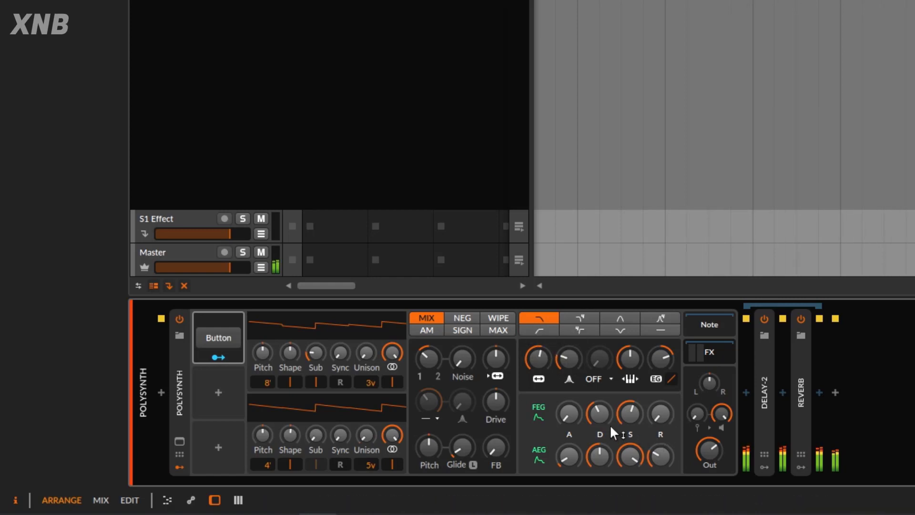
drag(599, 457, 660, 467)
drag(600, 456, 600, 453)
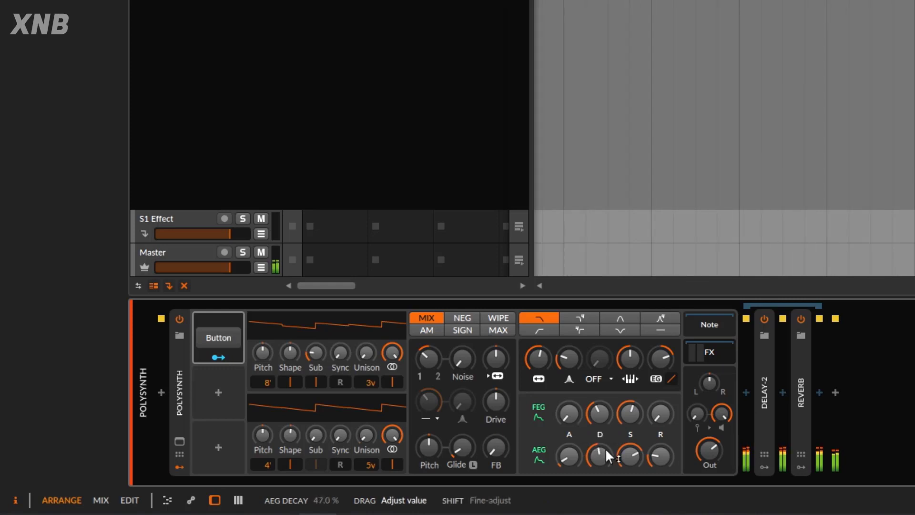
mouse_move(627, 454)
mouse_down()
mouse_move(627, 441)
mouse_move(620, 461)
mouse_move(628, 457)
mouse_up()
- Set the filter envelope's decay to 57.5 %
click(598, 420)
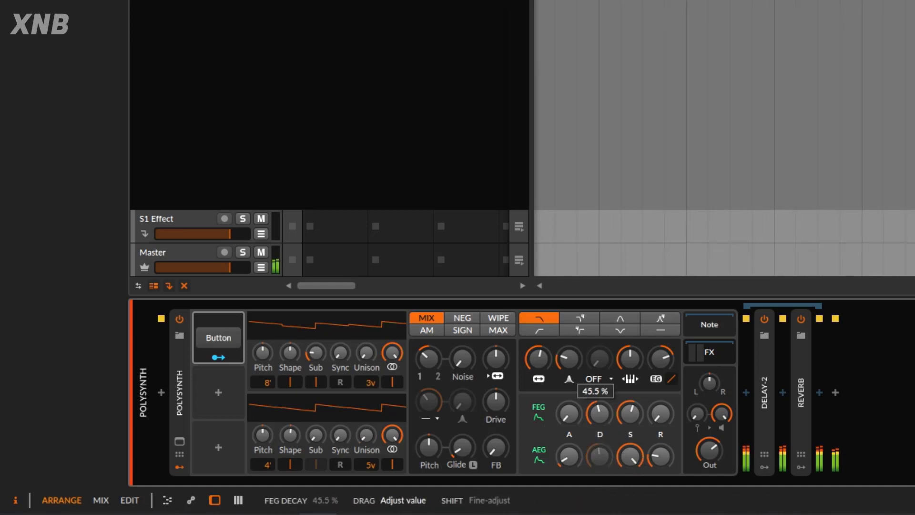
drag(598, 421, 599, 428)
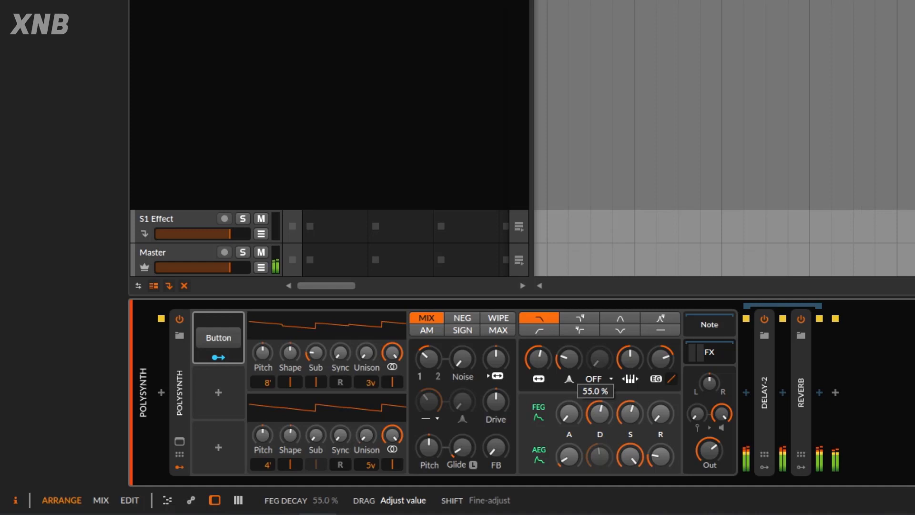
drag(599, 428, 600, 418)
- Map the Button modulator to the filter envelope decay with a modulation amount of -0.40
click(219, 355)
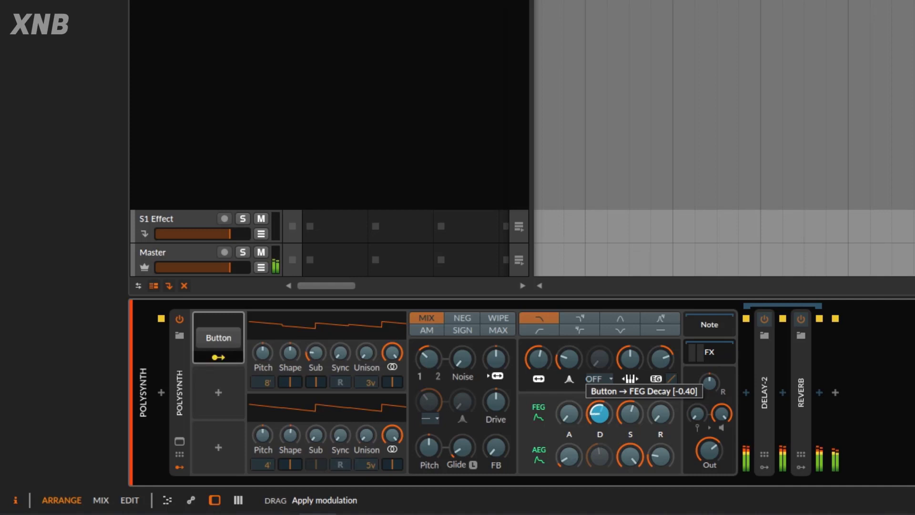
drag(599, 417, 600, 418)
click(219, 357)
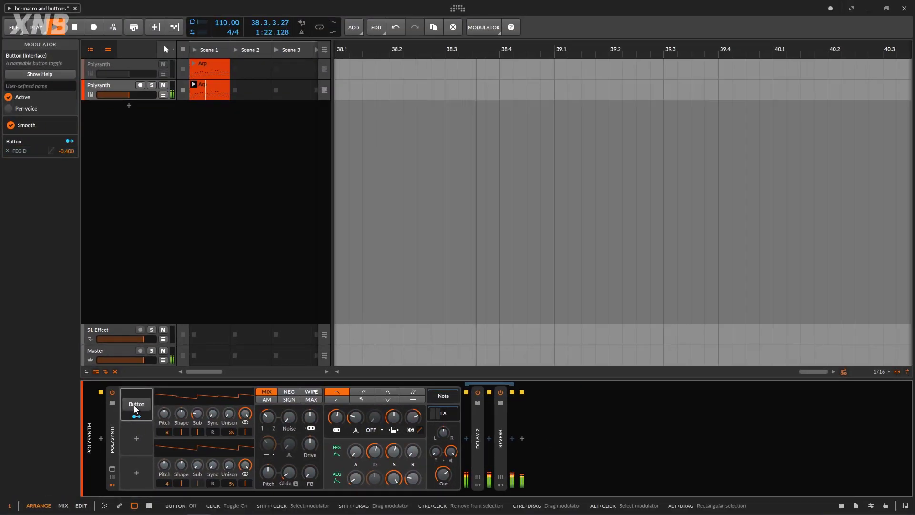
- Restart playback and toggle the Button modulator on and off to hear its effect on the filter envelope decay
key(space)
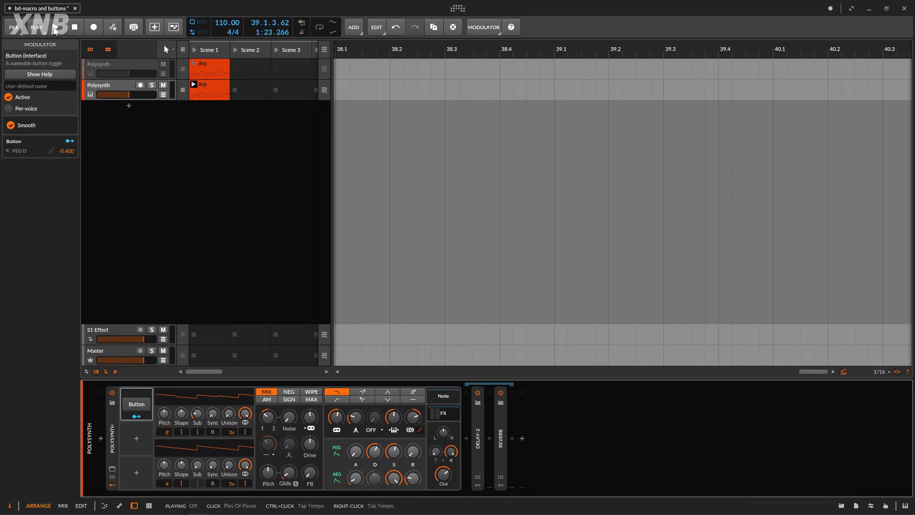
click(55, 29)
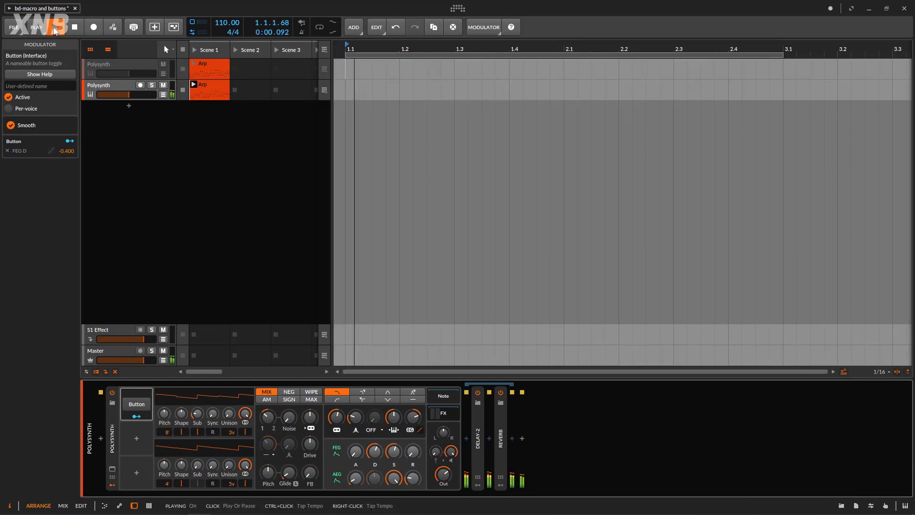
click(145, 406)
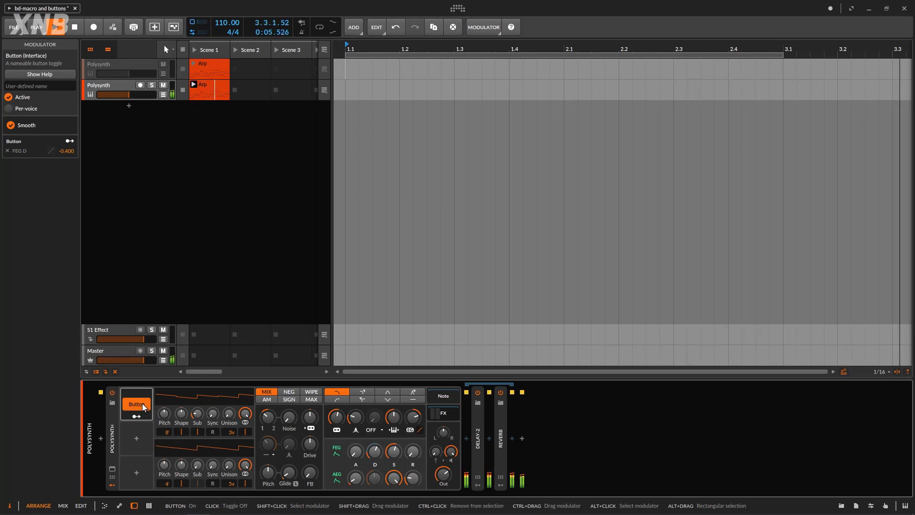
click(142, 406)
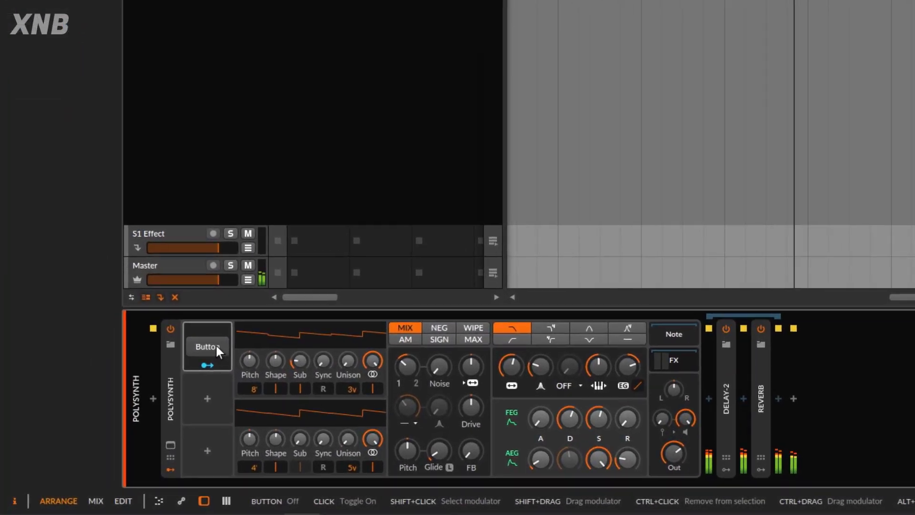
click(216, 345)
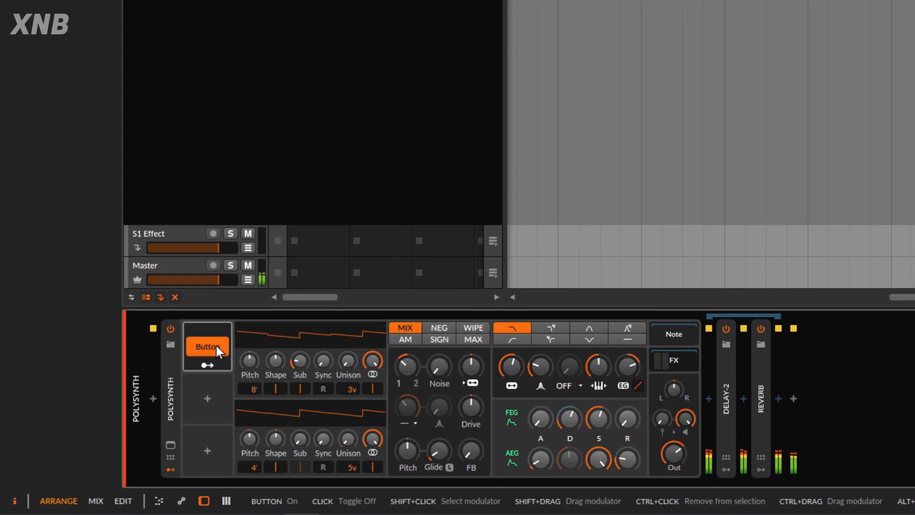
click(216, 345)
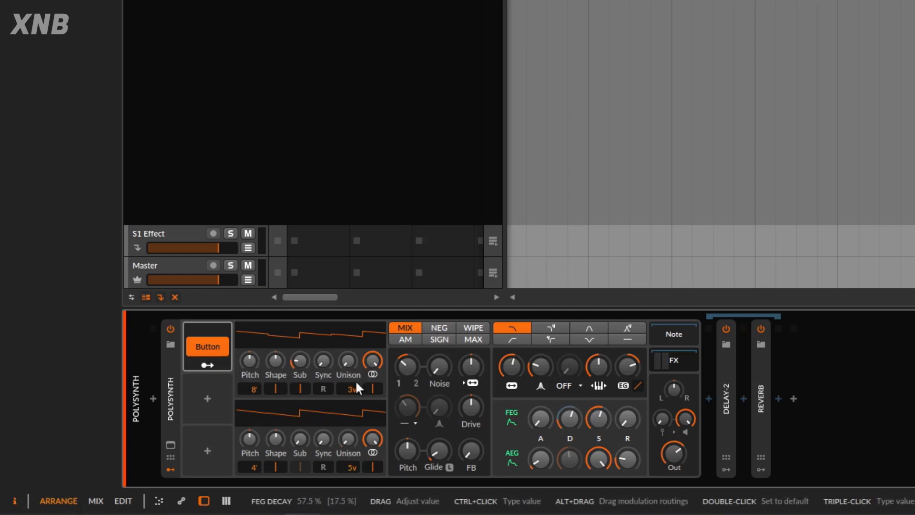
- Delete the Button's filter envelope decay routing and map it to filter frequency by -34.00 and filter resonance by +0.235
click(206, 365)
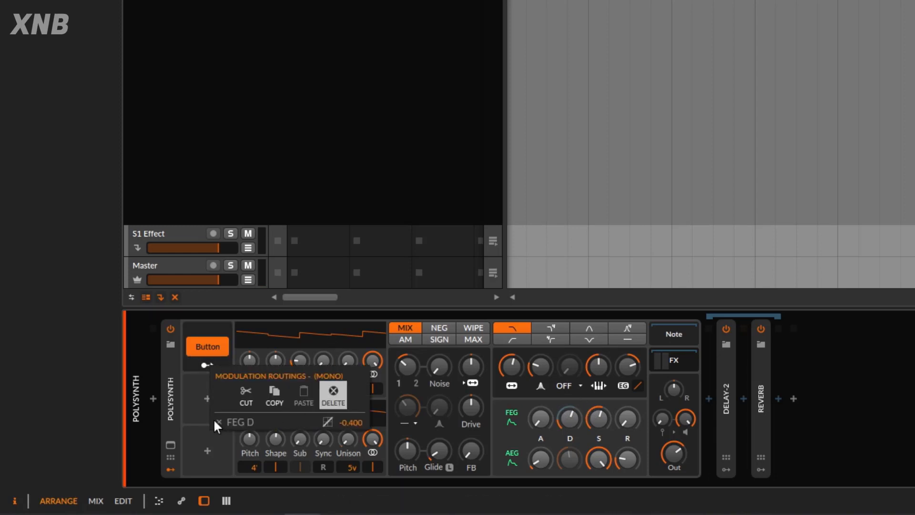
click(198, 370)
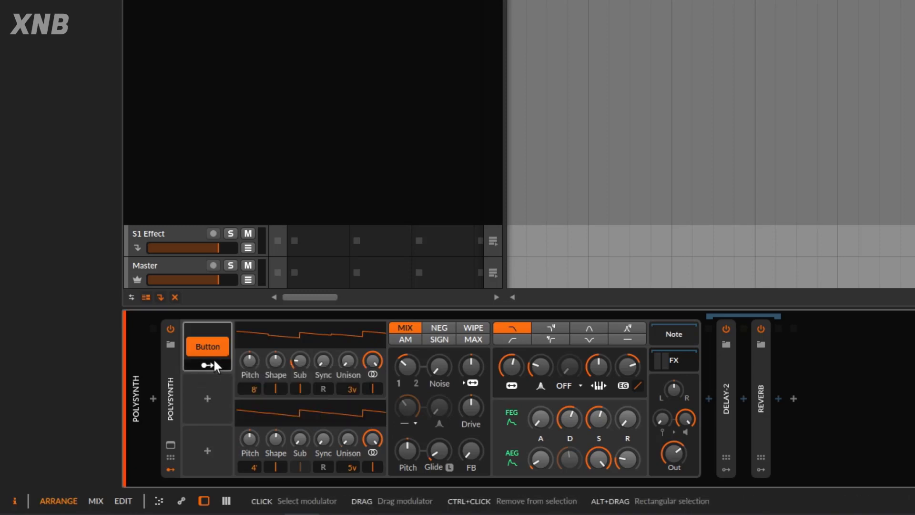
drag(211, 361, 511, 366)
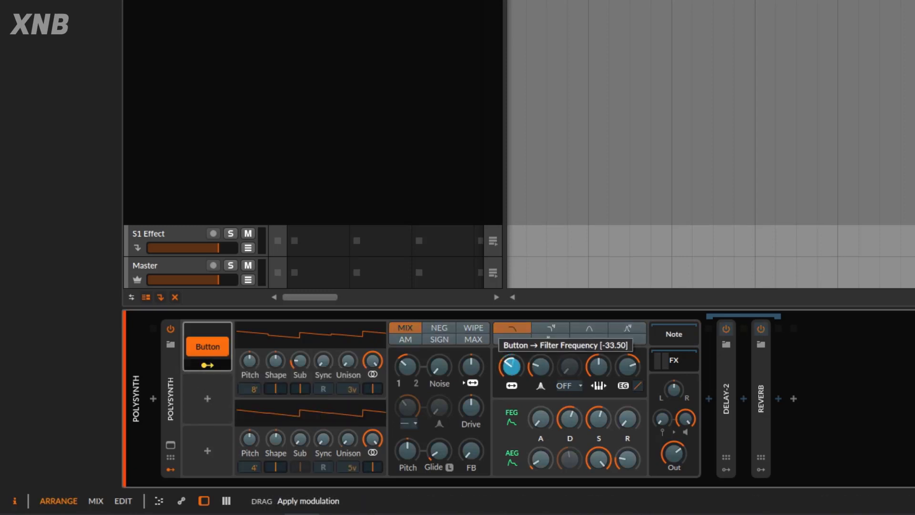
drag(540, 360, 539, 359)
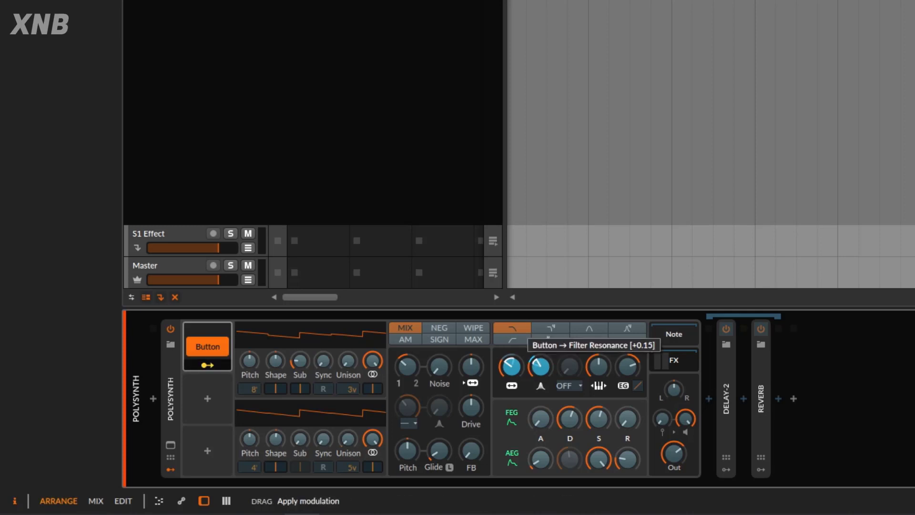
click(202, 366)
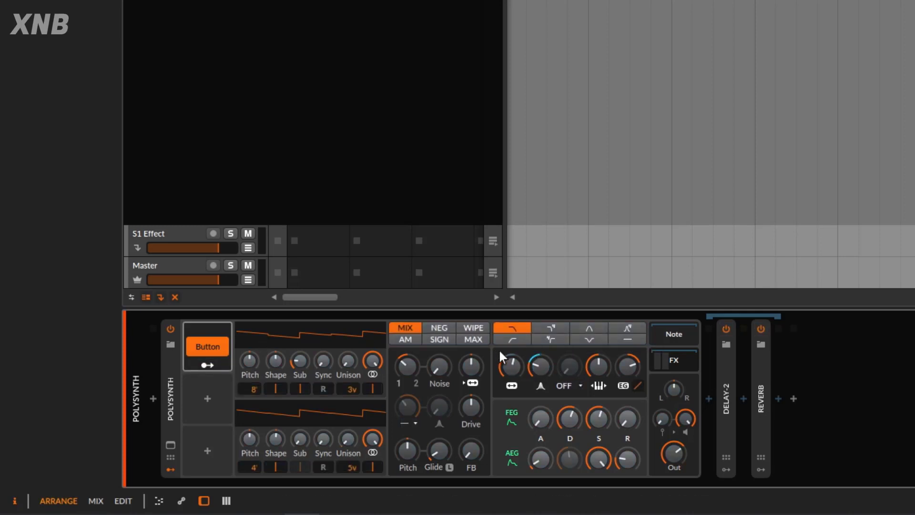
- Play the arrangement while toggling the Button modulator on and off to hear the filter frequency and resonance modulation, and stop playback
key(space)
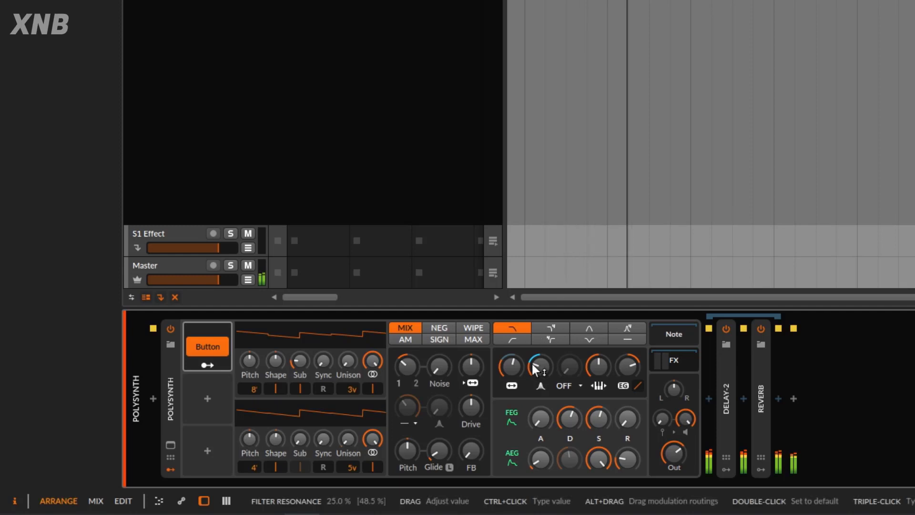
click(208, 347)
drag(507, 372, 538, 380)
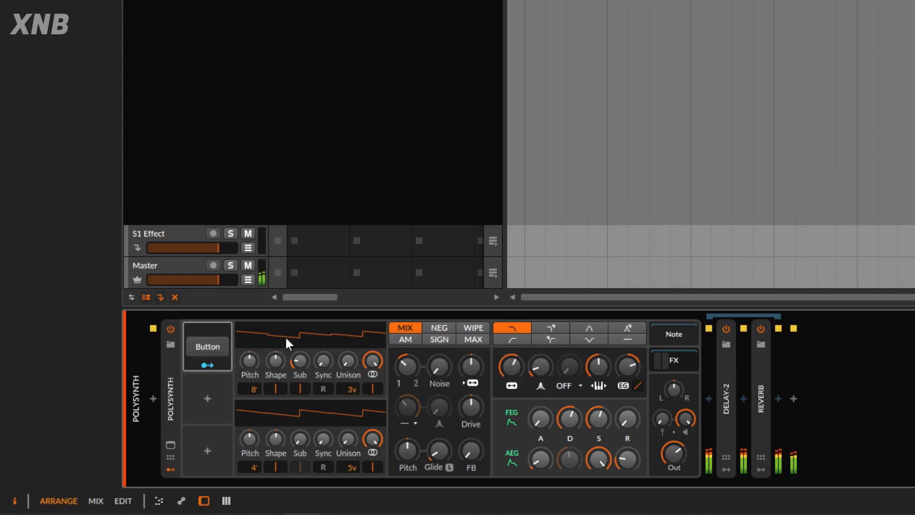
click(207, 347)
click(207, 347)
click(207, 347)
click(207, 347)
click(207, 347)
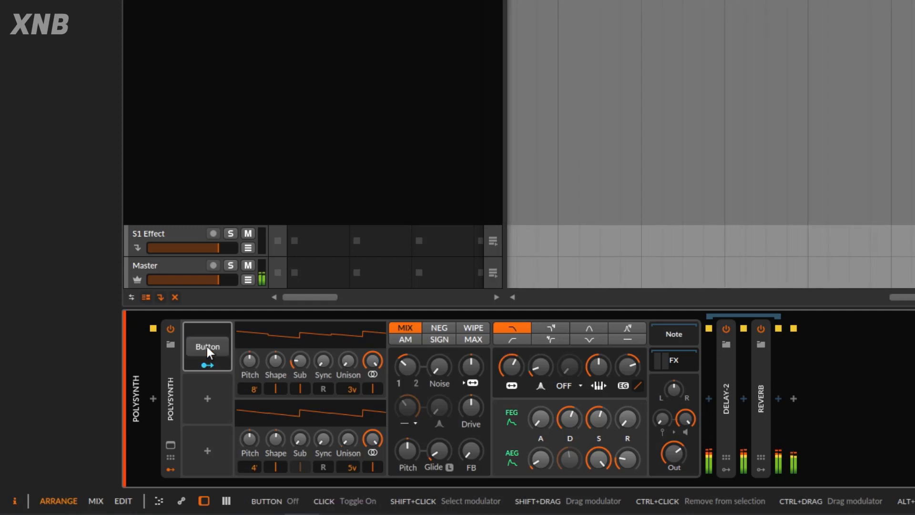
click(207, 347)
click(206, 347)
click(207, 347)
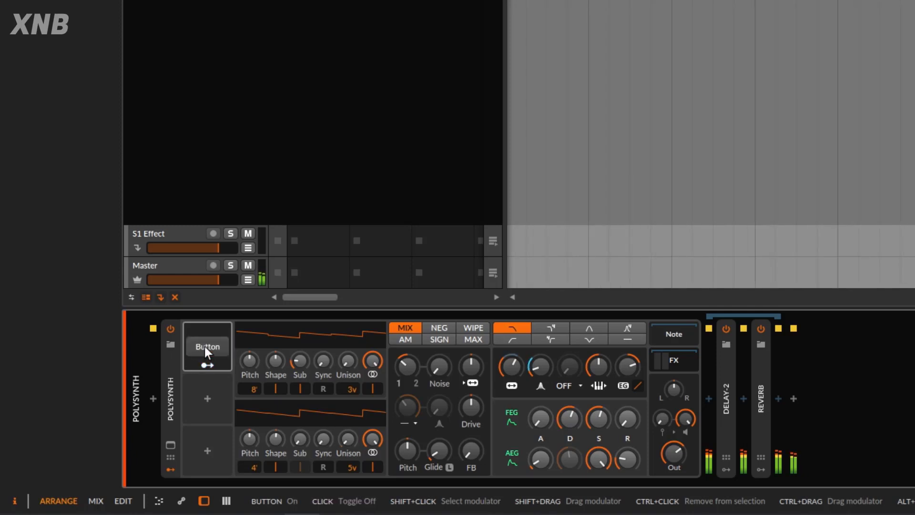
click(205, 347)
click(204, 347)
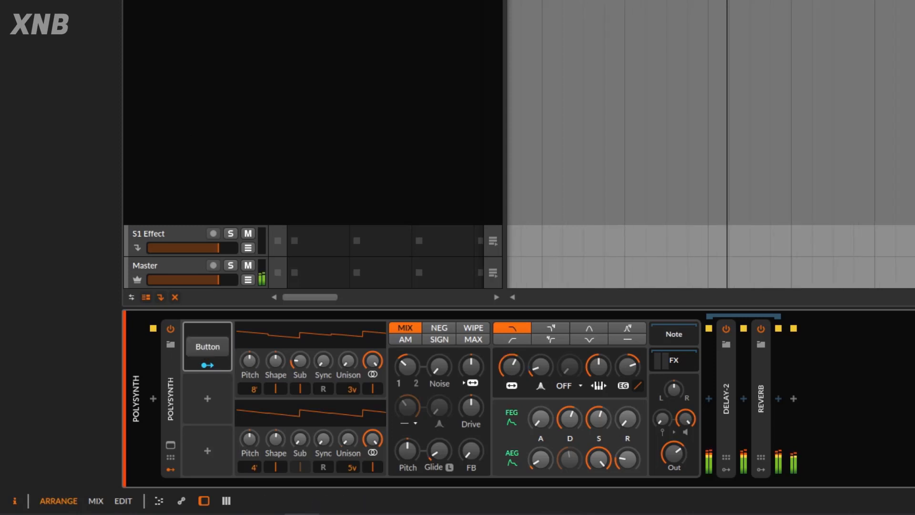
key(space)
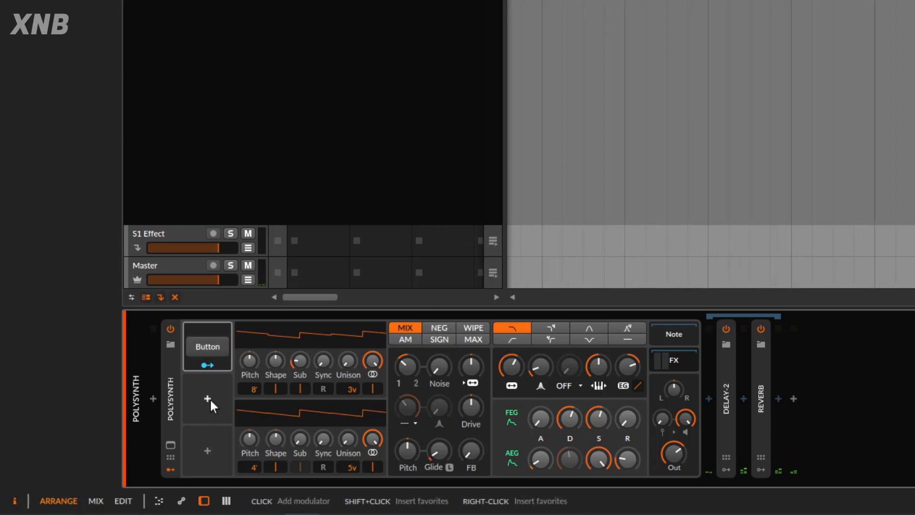
- Add a Beat LFO modulator in the slot below the Button and map it to the Button's toggle
click(209, 399)
click(225, 125)
click(240, 482)
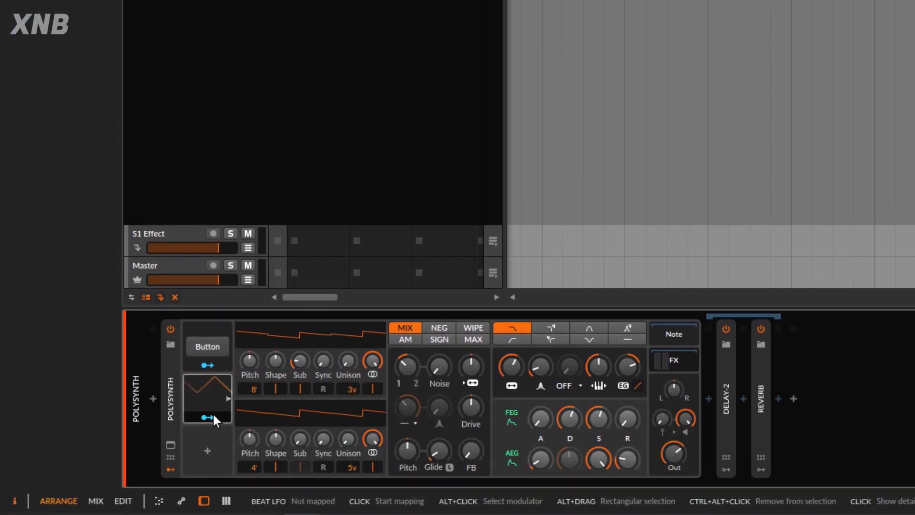
drag(211, 418, 211, 350)
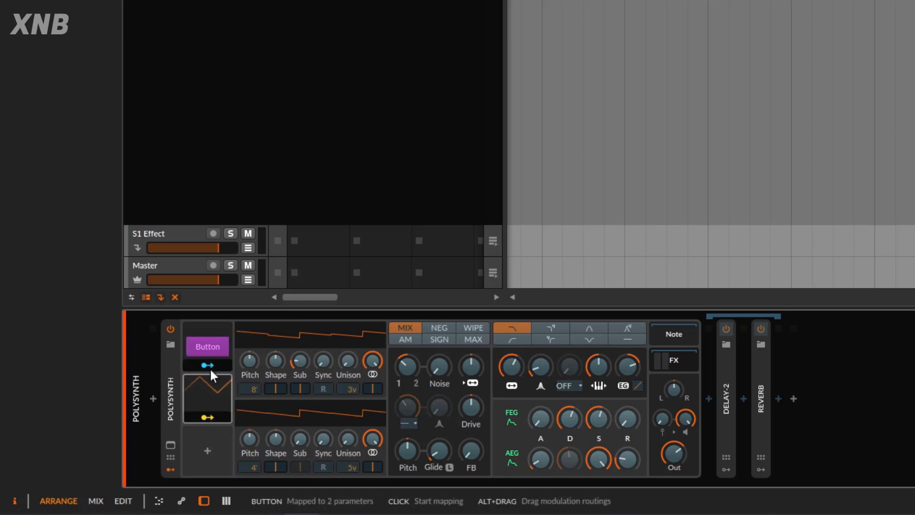
click(206, 416)
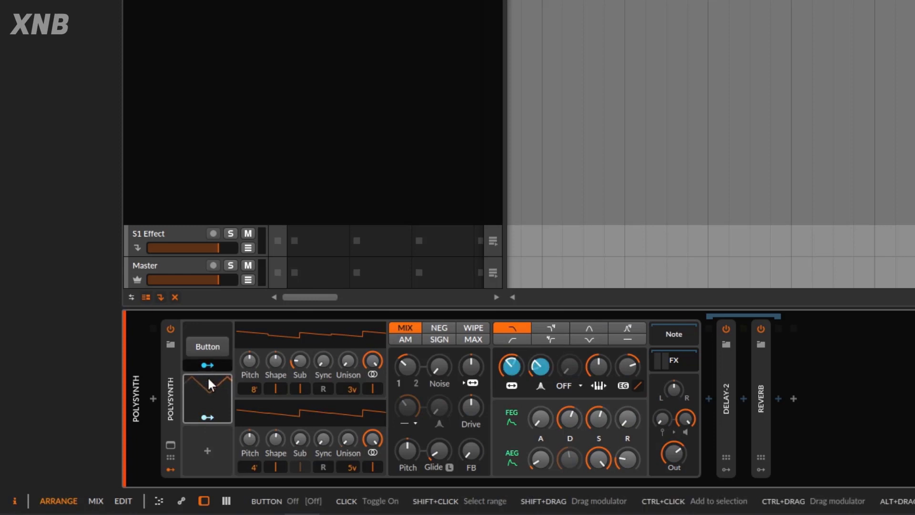
- Increase the Beat LFO's modulation amount on the Button so the LFO switches it on and off
click(211, 415)
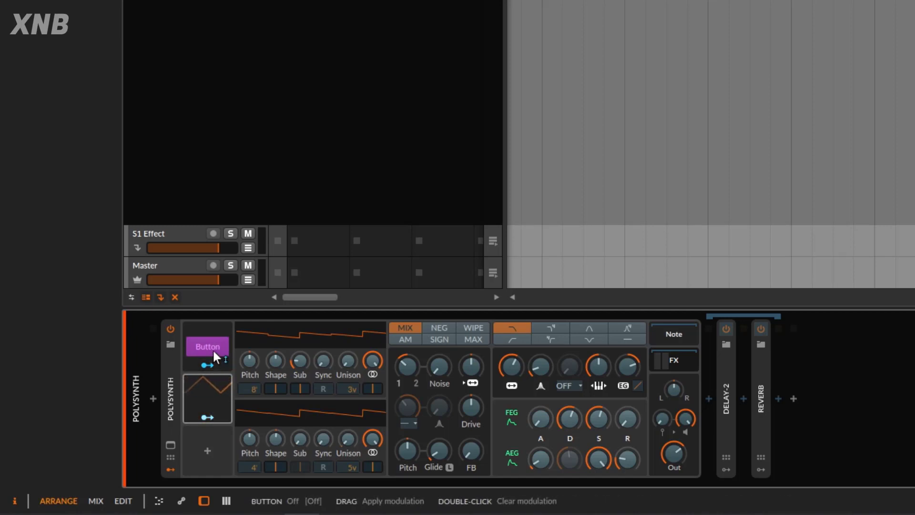
drag(208, 349, 208, 300)
click(207, 417)
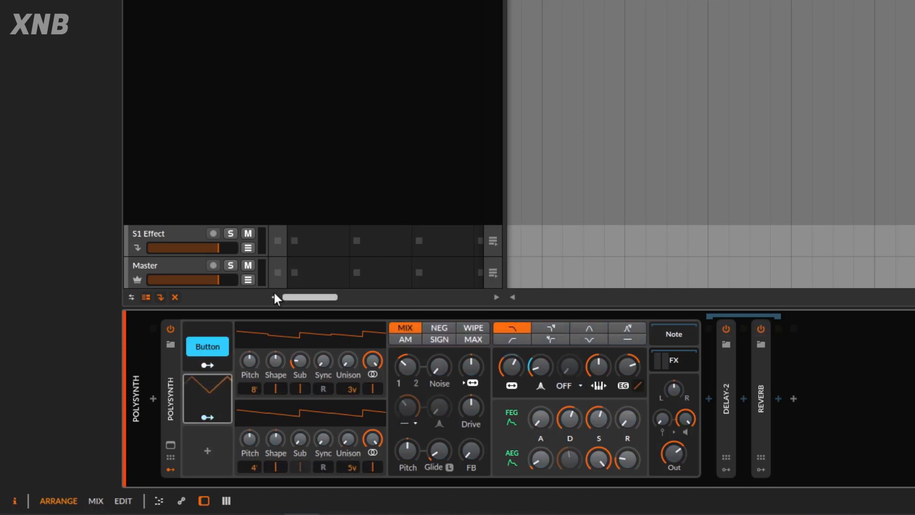
click(224, 350)
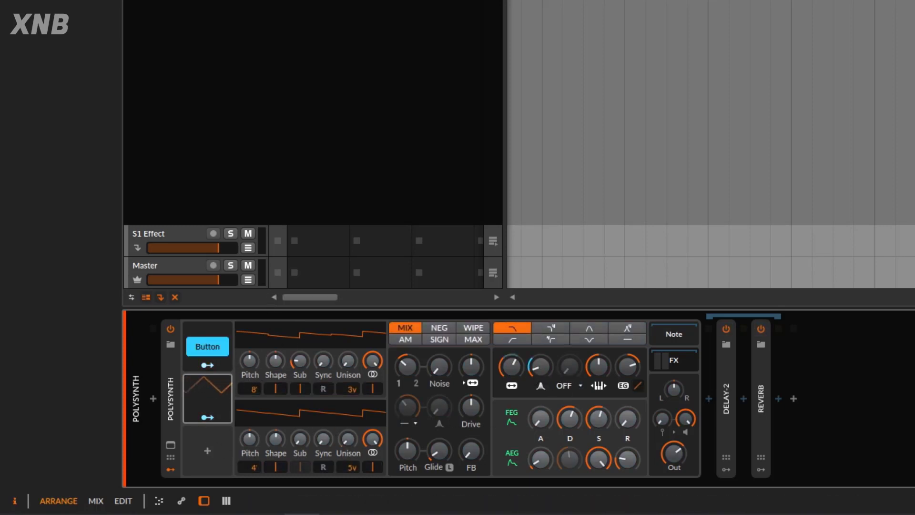
- Start playback, show the Beat LFO's detail controls and smooth its waveform toward a sine shape
key(space)
click(208, 393)
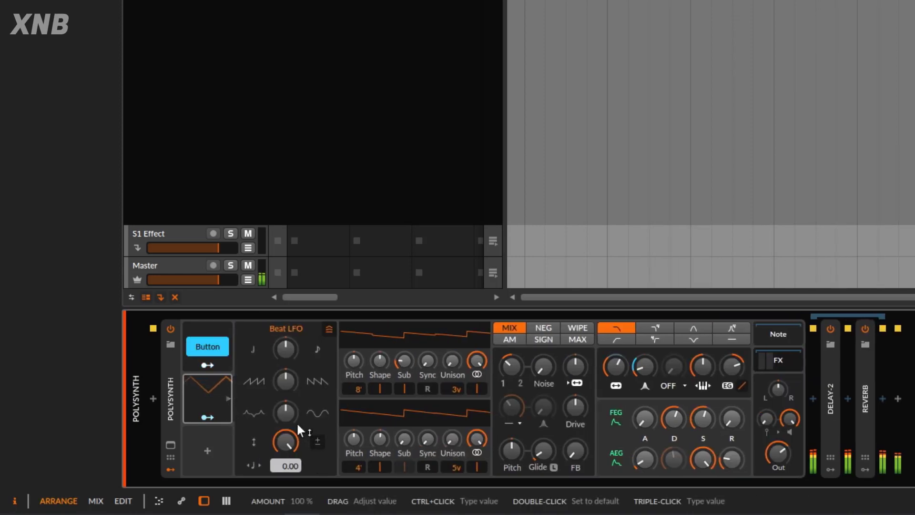
drag(293, 418, 284, 418)
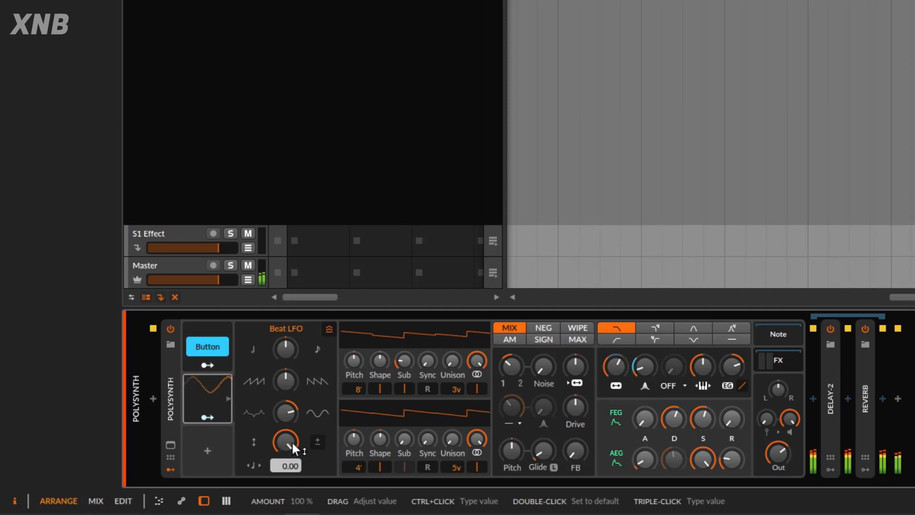
mouse_move(293, 443)
mouse_down()
mouse_move(293, 462)
mouse_move(292, 439)
mouse_up()
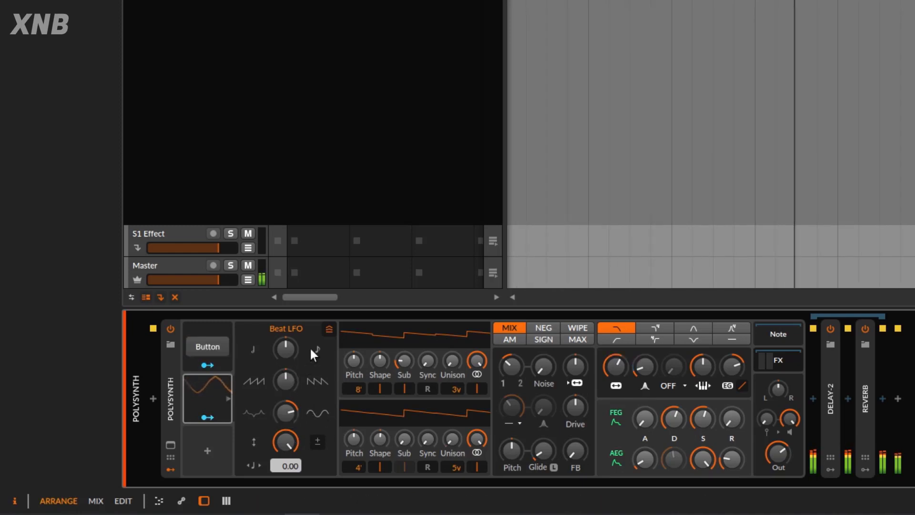
click(210, 353)
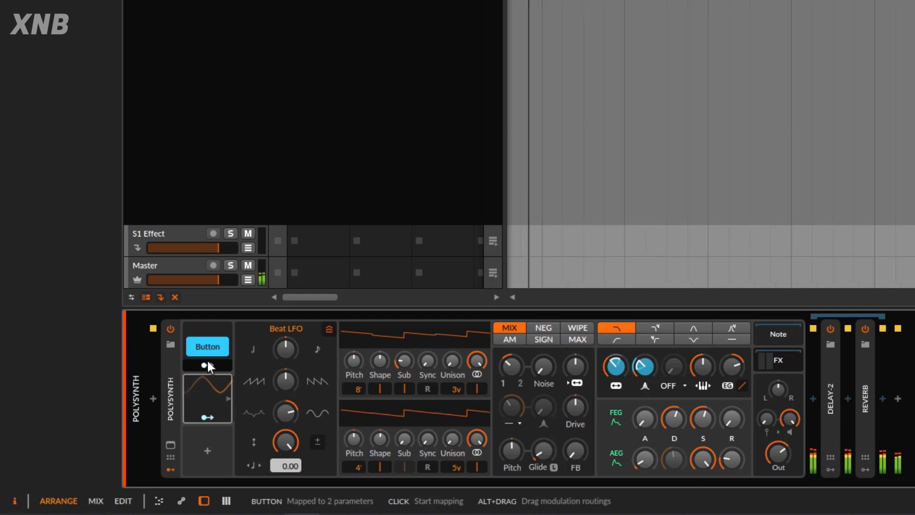
- Map the Button modulator to filter envelope depth by -20.16 and filter envelope decay by -0.165
click(207, 362)
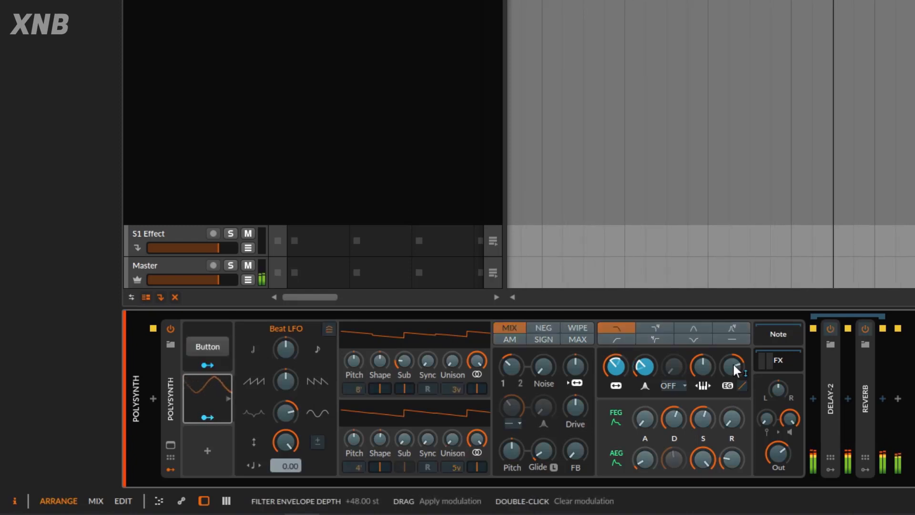
drag(734, 365, 734, 376)
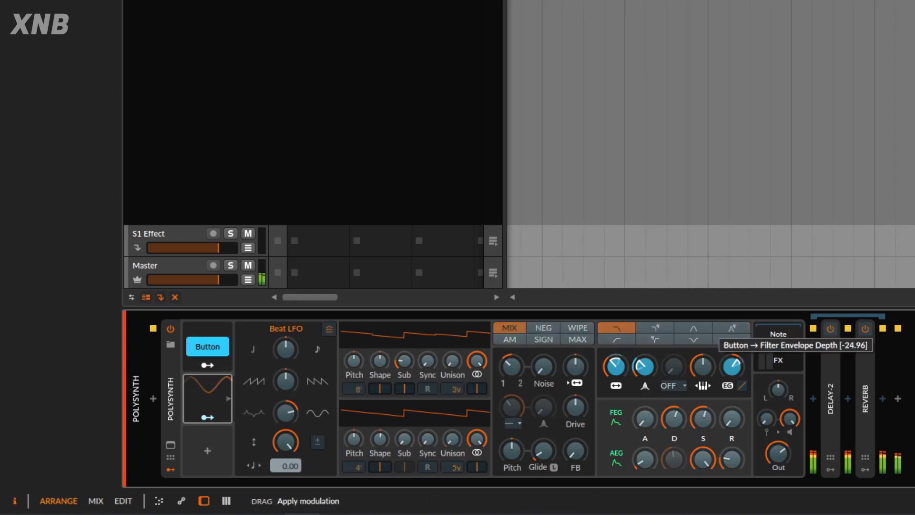
drag(674, 419, 674, 420)
- Map the Button to both oscillators' unison spread (+0.183, +0.209) and sub level (+0.160, +0.285), stop playback and toggle the Button
drag(451, 365, 452, 361)
drag(452, 439, 448, 436)
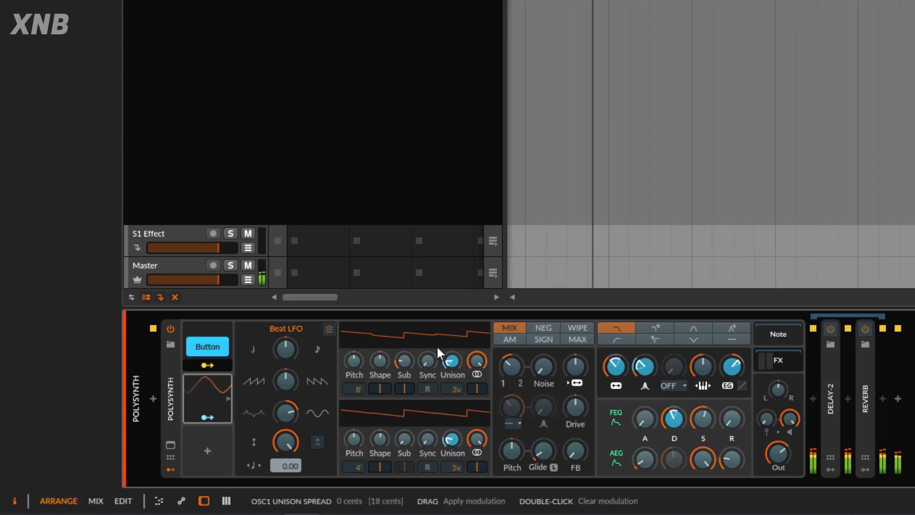
drag(403, 362, 403, 362)
drag(406, 440, 406, 430)
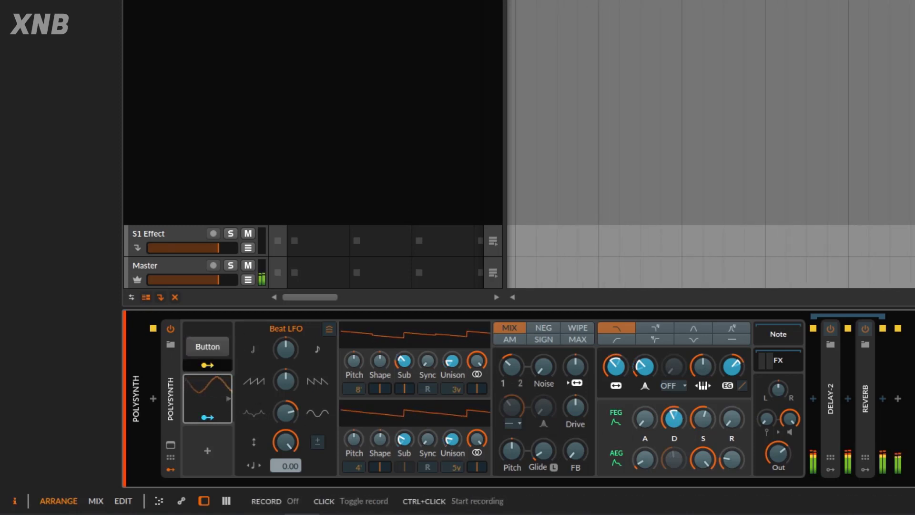
click(209, 347)
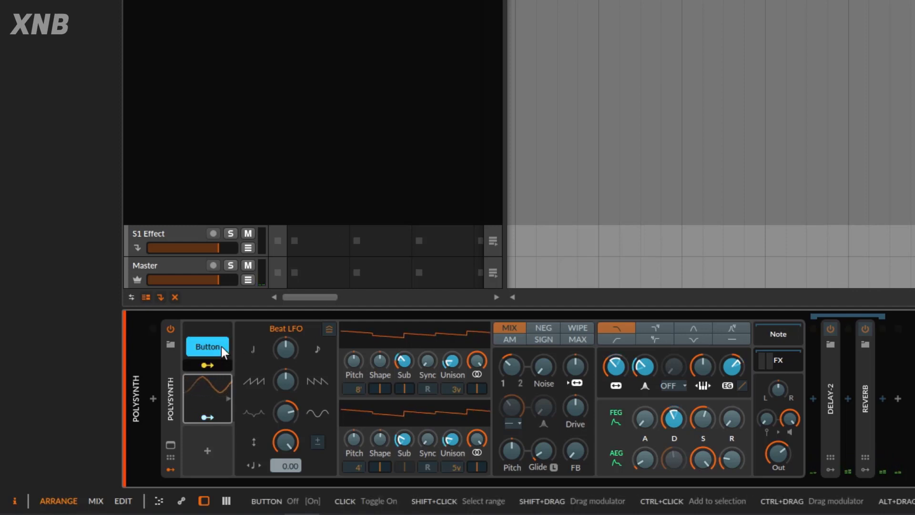
click(221, 347)
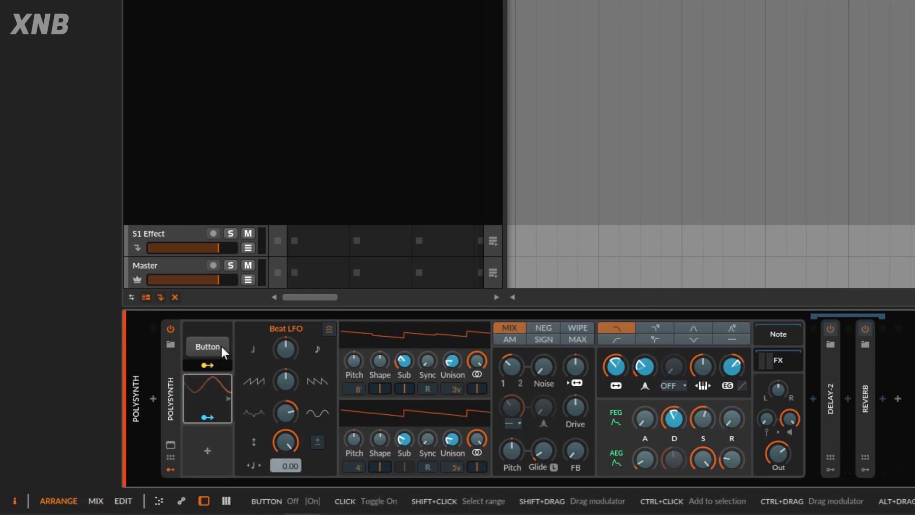
- Replace the single Button modulator with the two-toggle Buttons modulator
right_click(223, 333)
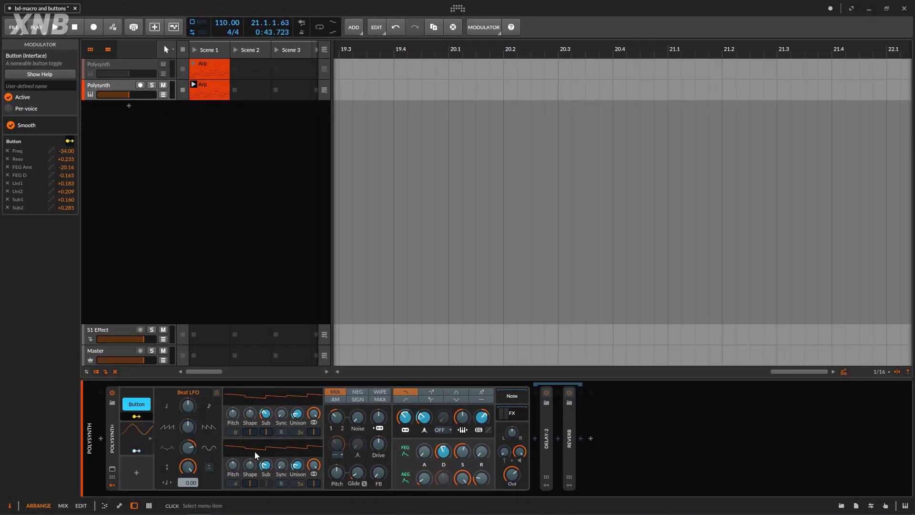
click(246, 455)
click(136, 405)
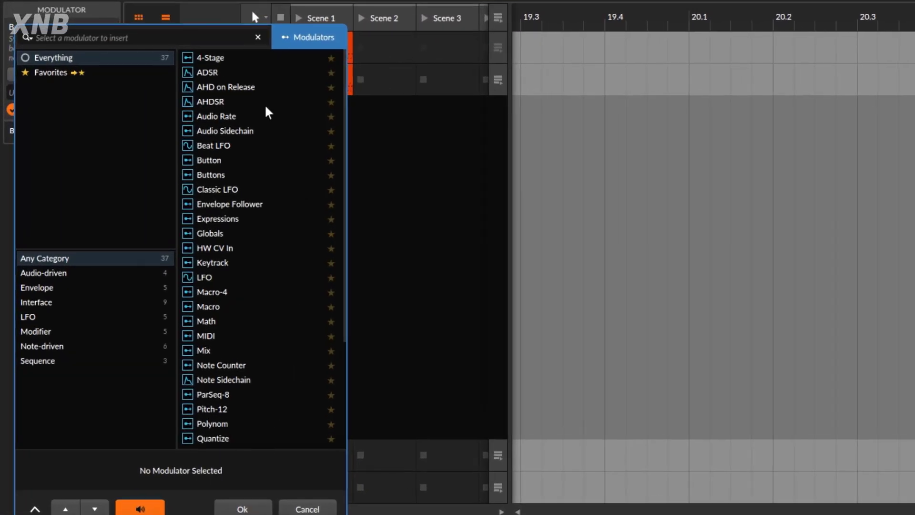
click(219, 175)
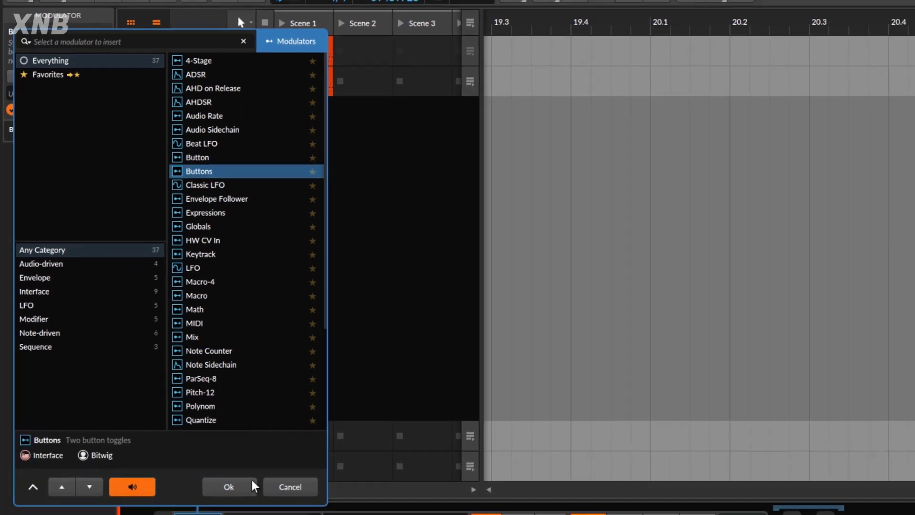
click(242, 508)
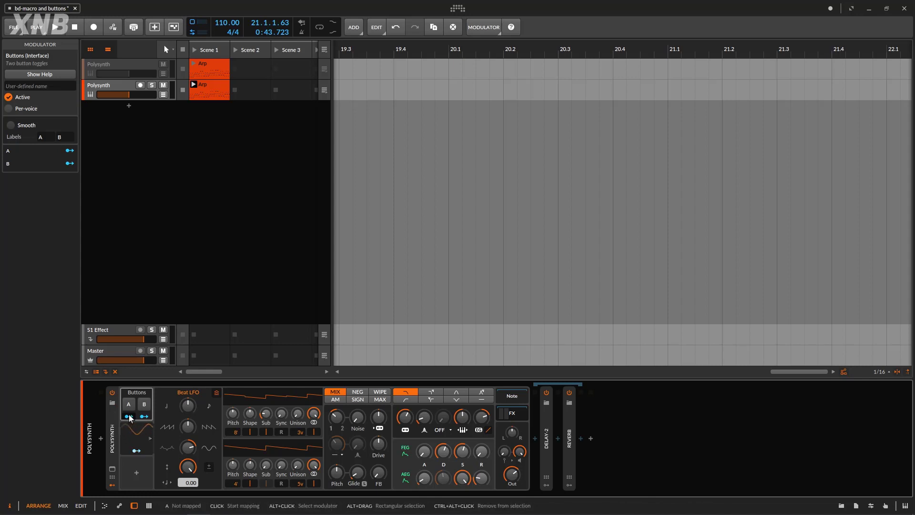
- Map button A to filter frequency and resonance, and button B to filter envelope decay and sustain, with sustain at -0.165
click(129, 416)
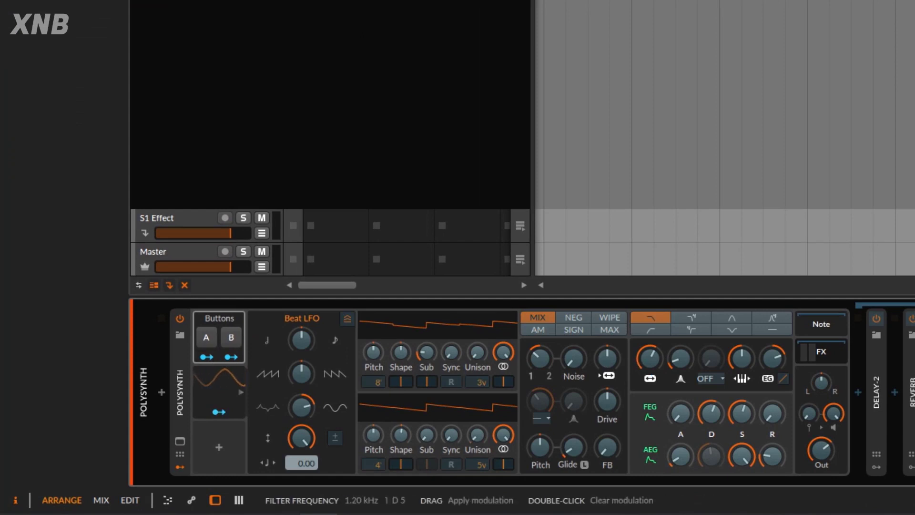
click(649, 359)
click(680, 358)
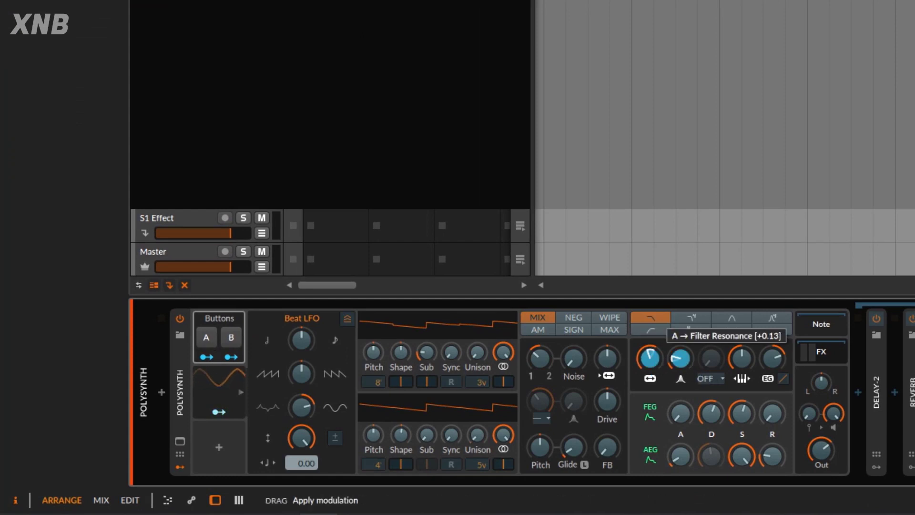
click(205, 355)
click(230, 357)
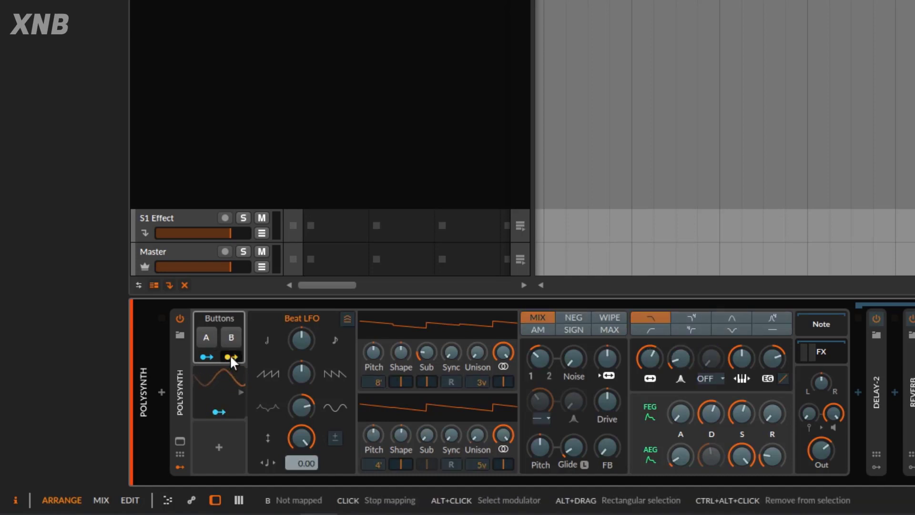
drag(710, 414, 738, 420)
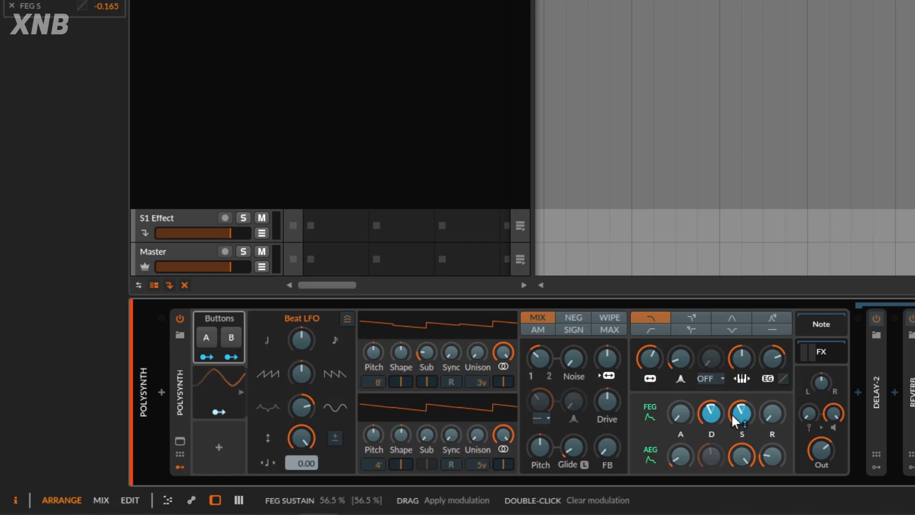
- Finish mapping button B, start playback and toggle buttons A and B separately and together to compare the sounds
click(231, 356)
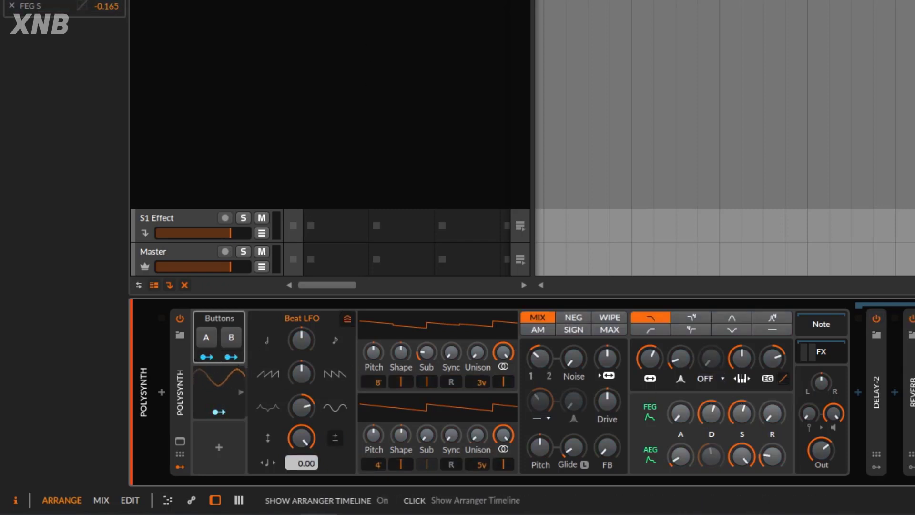
key(space)
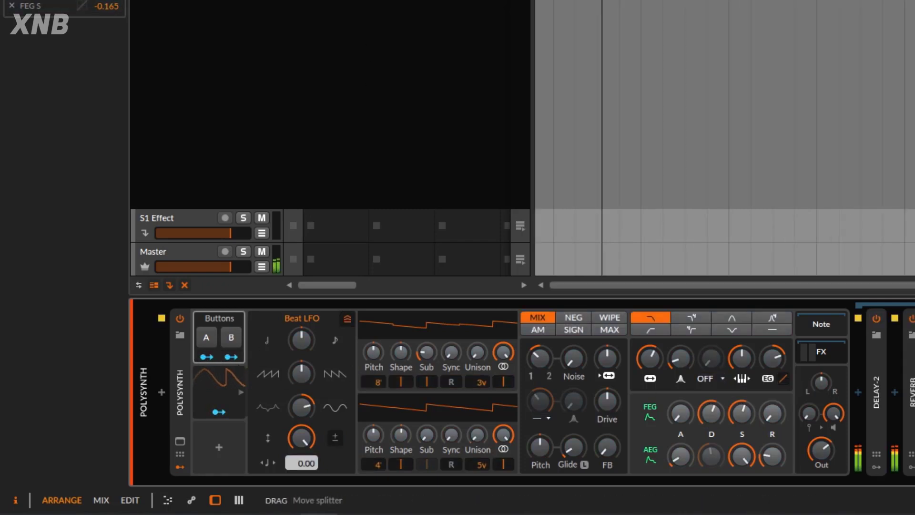
click(208, 343)
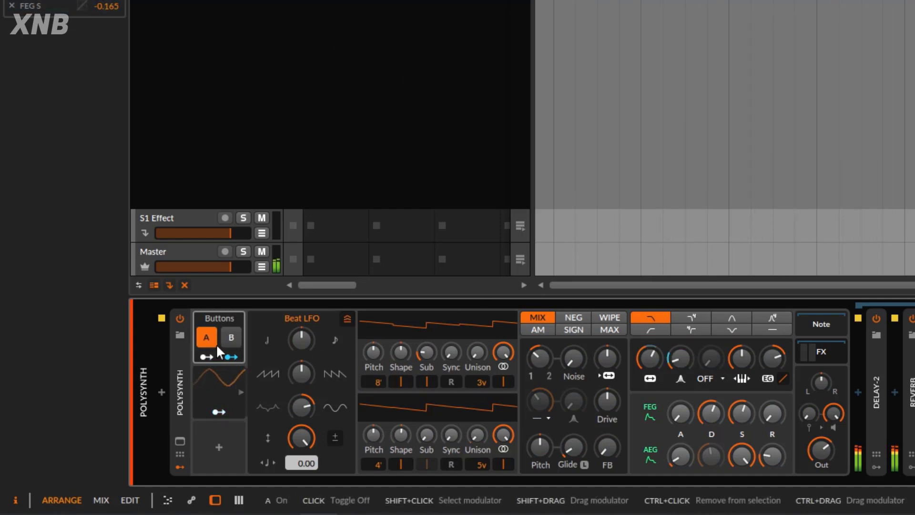
click(233, 336)
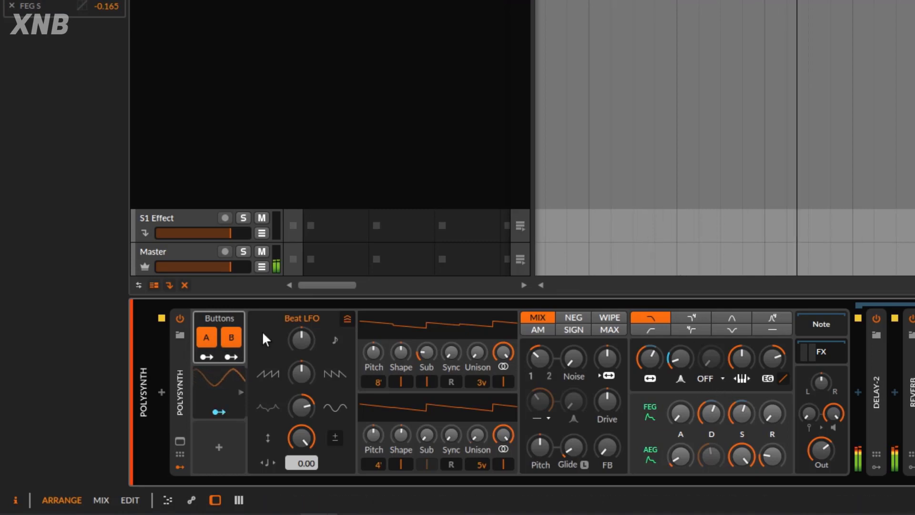
click(207, 335)
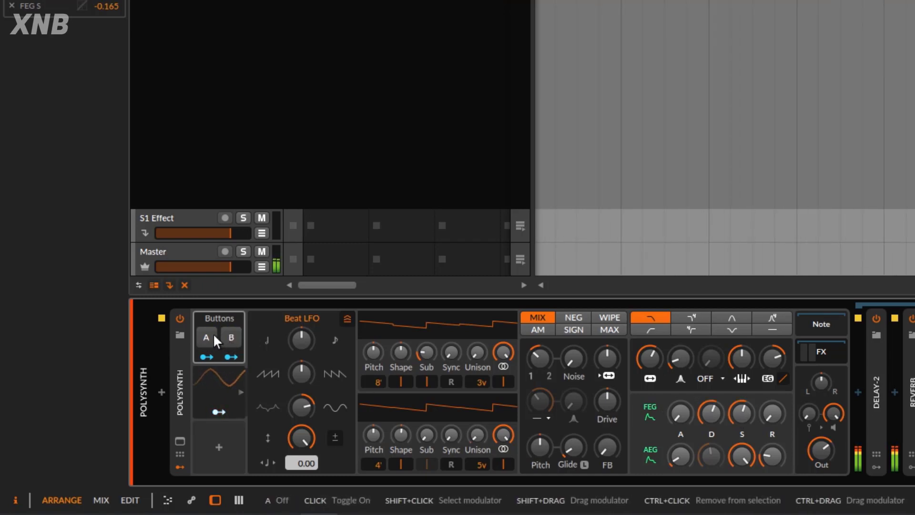
click(213, 333)
click(229, 335)
click(230, 336)
click(211, 334)
click(207, 336)
click(228, 338)
click(212, 336)
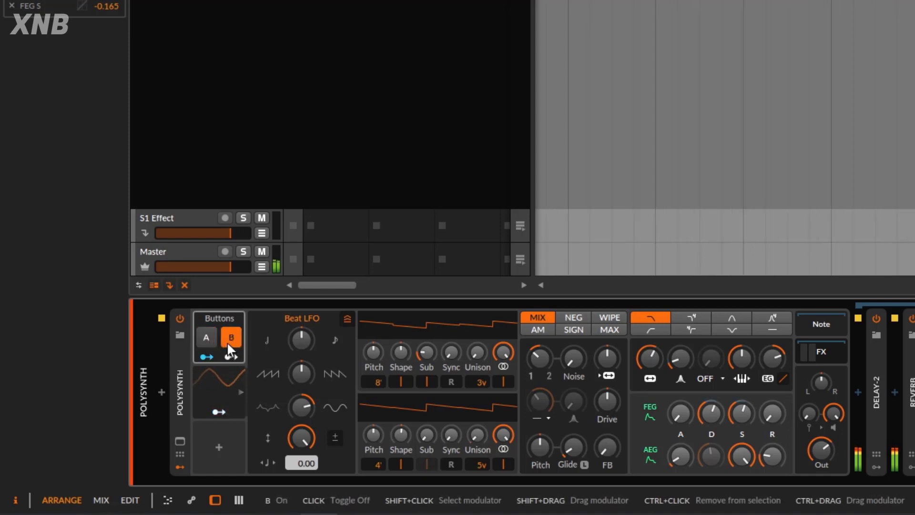
click(227, 339)
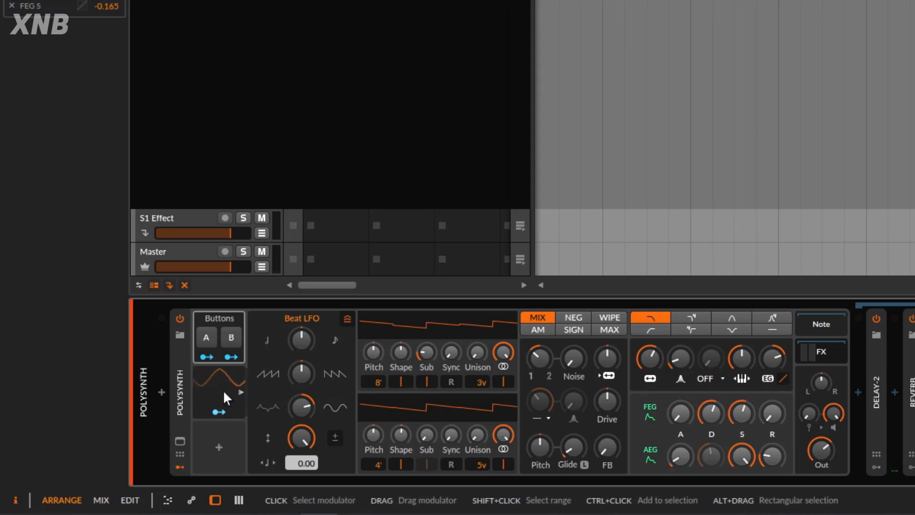
- Map the Beat LFO to button A with a modulation amount of -1.00 and to button B
click(208, 334)
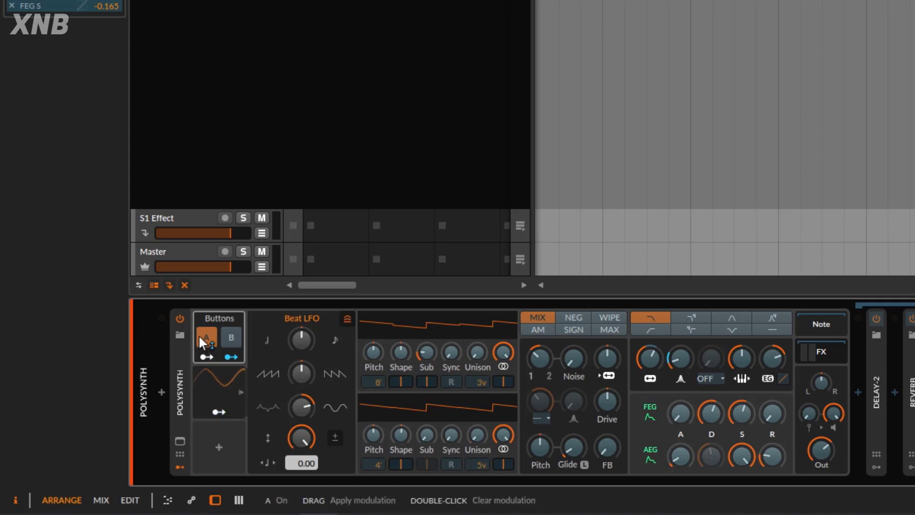
drag(204, 338, 204, 353)
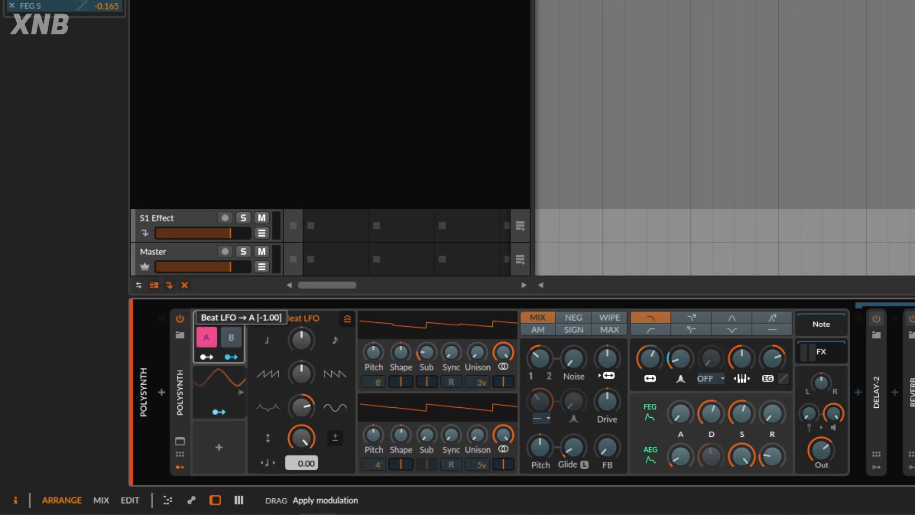
click(216, 415)
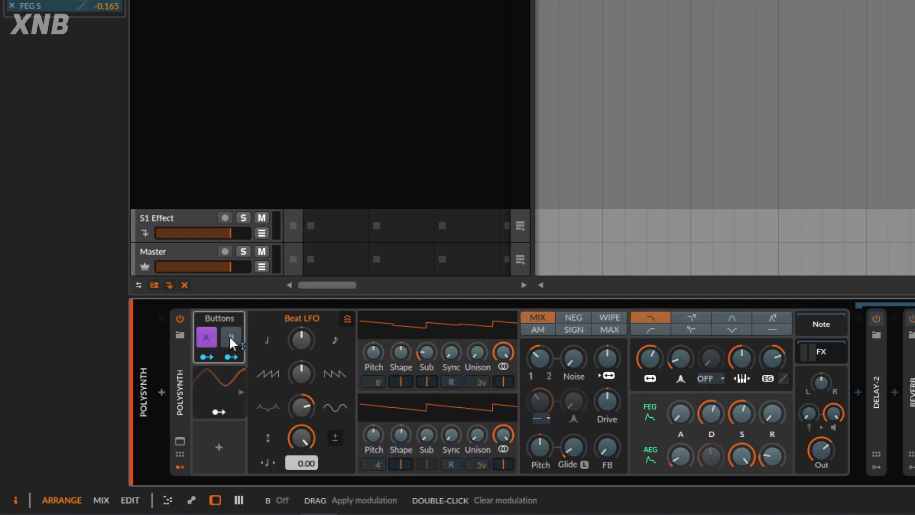
click(231, 357)
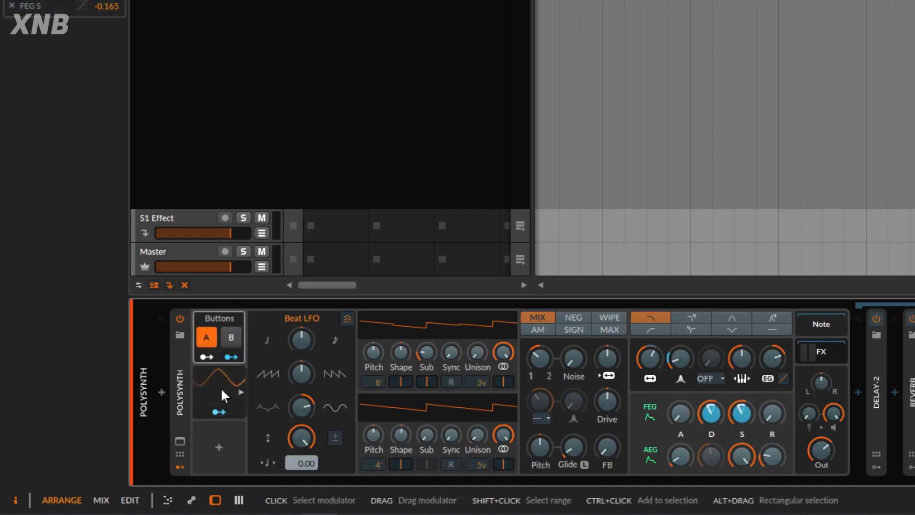
click(218, 413)
drag(227, 341, 230, 340)
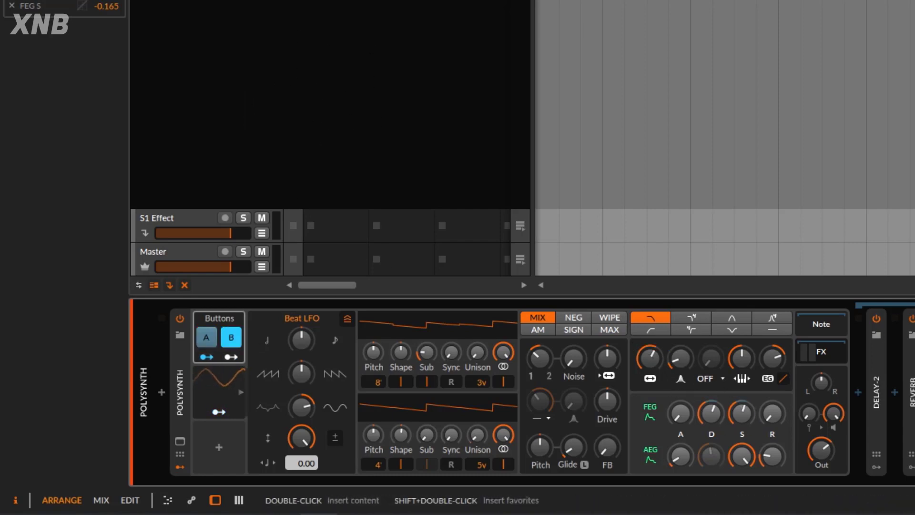
- During playback, map button B to both oscillators' unison spread (+0.207, +0.260) and sub level (+0.255, +0.345)
key(space)
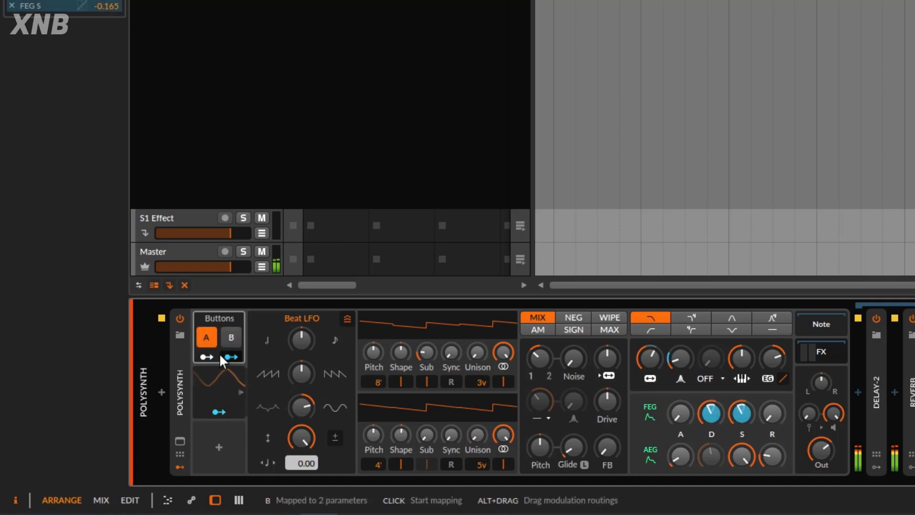
click(232, 356)
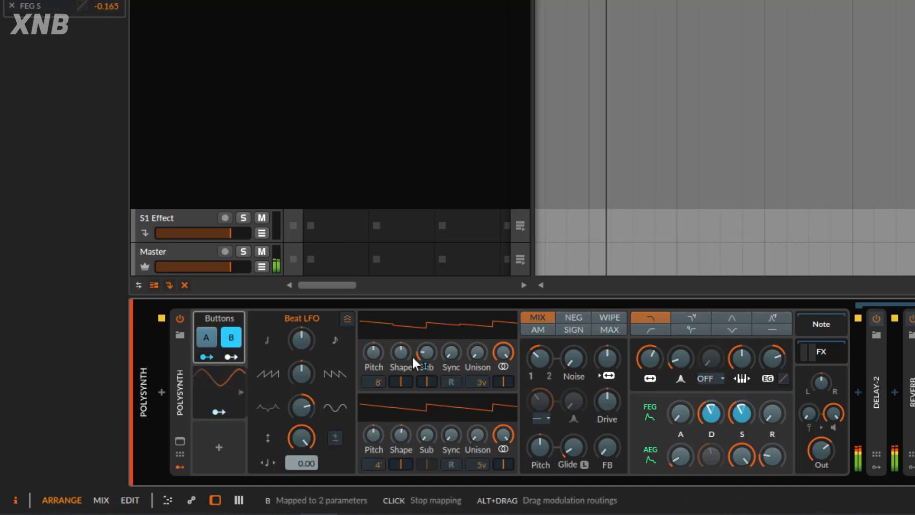
drag(473, 357, 477, 345)
drag(479, 434, 480, 427)
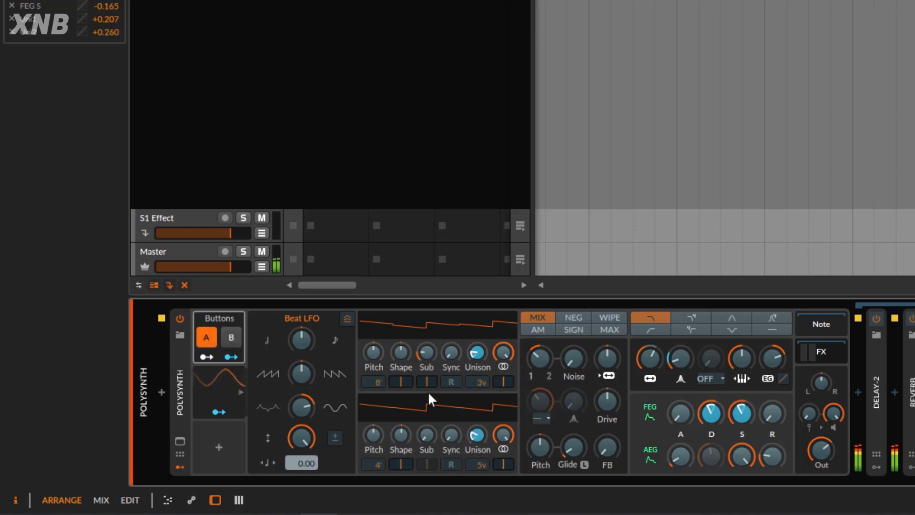
drag(426, 355, 426, 350)
drag(426, 438, 426, 428)
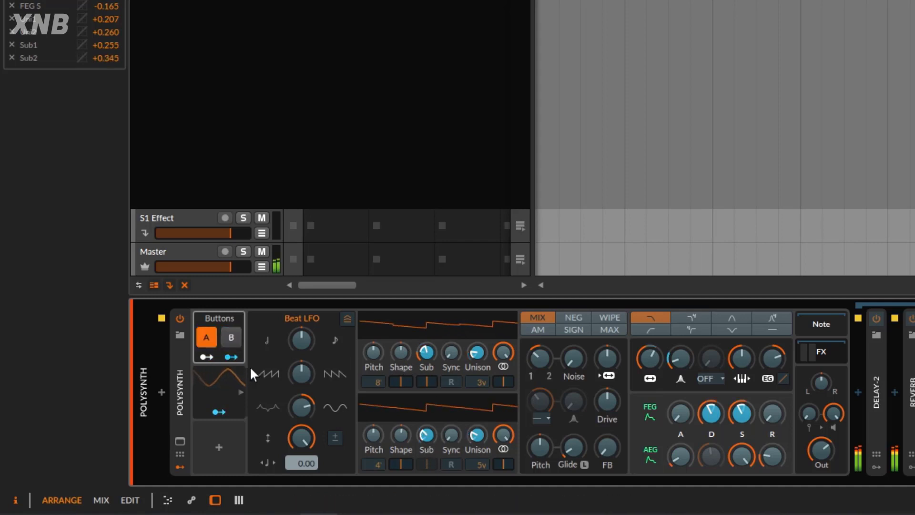
- Map button A to the shape of oscillator 1 by +0.620 and oscillator 2 by +0.520
click(230, 356)
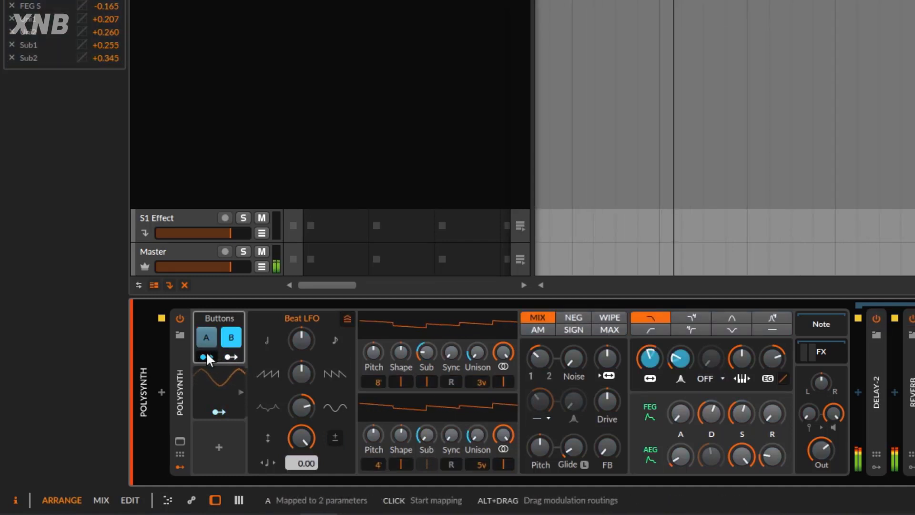
drag(400, 353, 401, 344)
drag(392, 428, 399, 437)
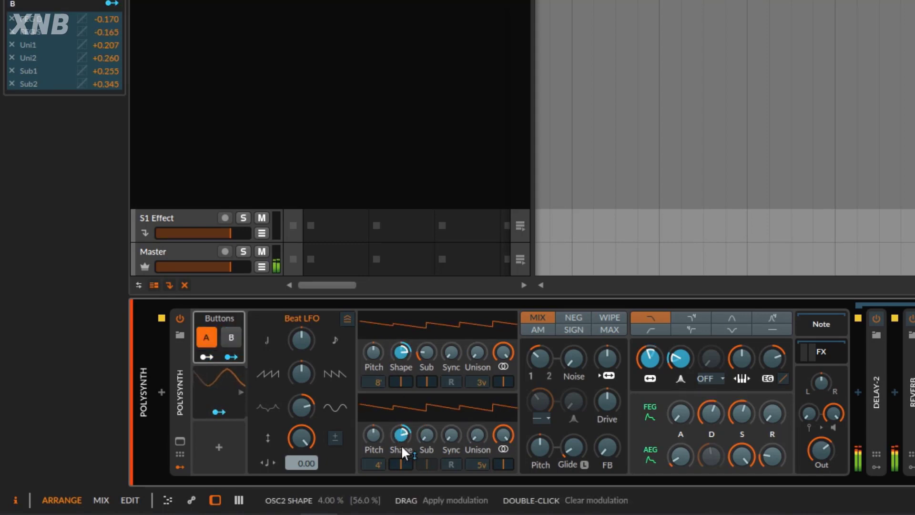
click(206, 356)
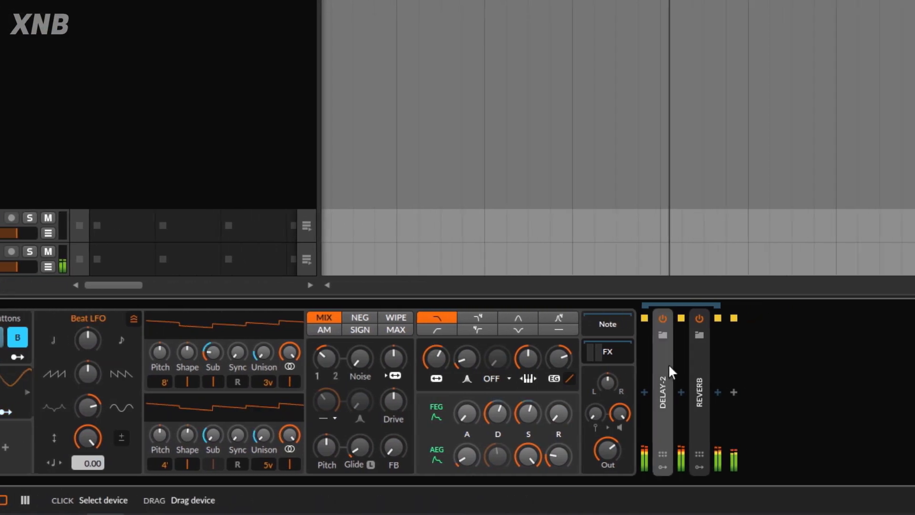
- Expand the Delay-2 and Reverb devices and adjust the Polysynth's output level
double_click(873, 370)
mouse_move(822, 447)
mouse_down()
mouse_move(825, 411)
mouse_move(830, 433)
mouse_up()
double_click(869, 396)
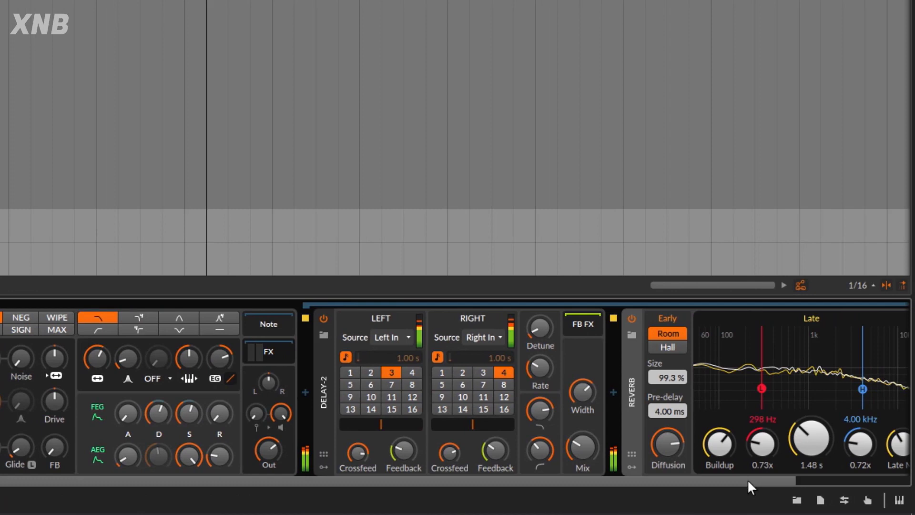
click(806, 483)
drag(698, 448, 699, 471)
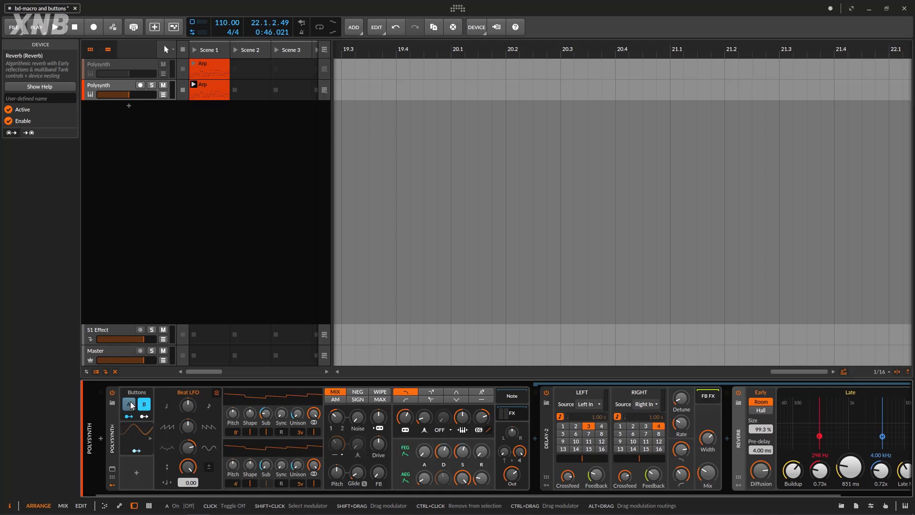
- Launch Scene 1 to audition the modulated patch and stop playback
click(195, 50)
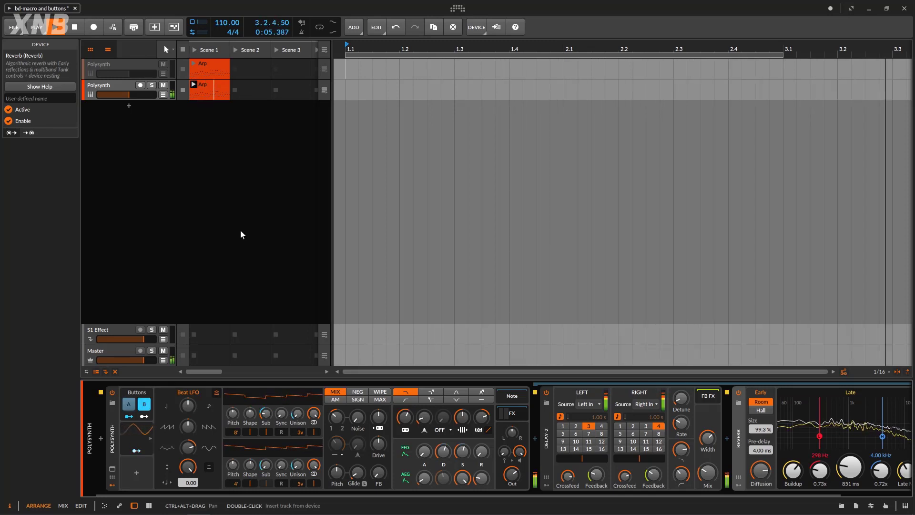
click(75, 27)
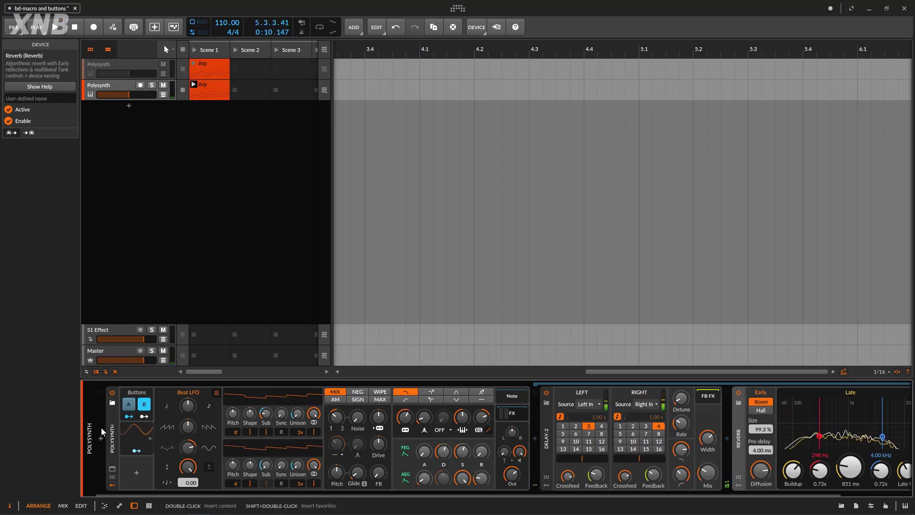
- Deactivate the Buttons modulator and add a single Button modulator to the Polysynth
click(142, 401)
click(142, 396)
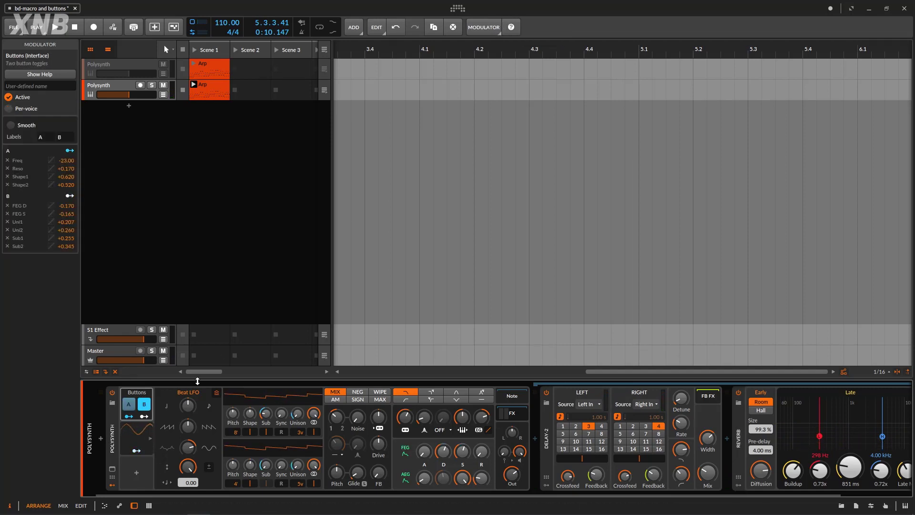
click(484, 29)
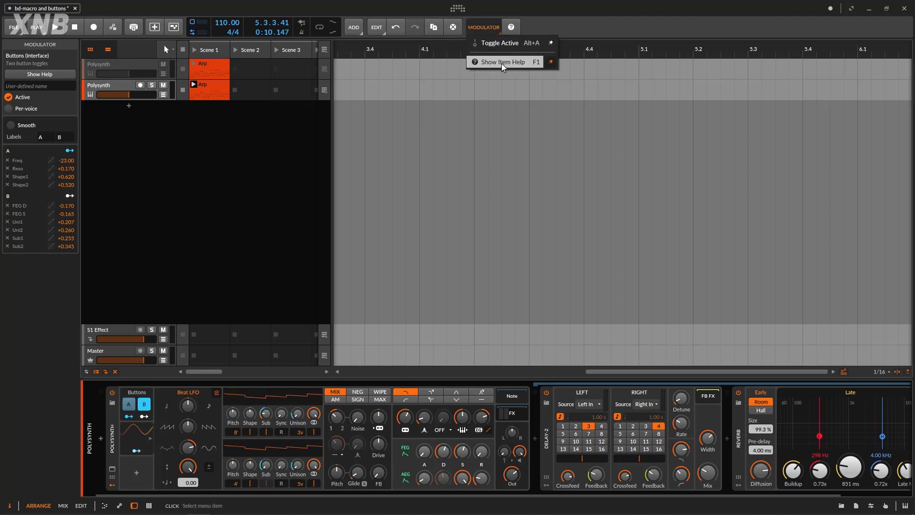
click(508, 42)
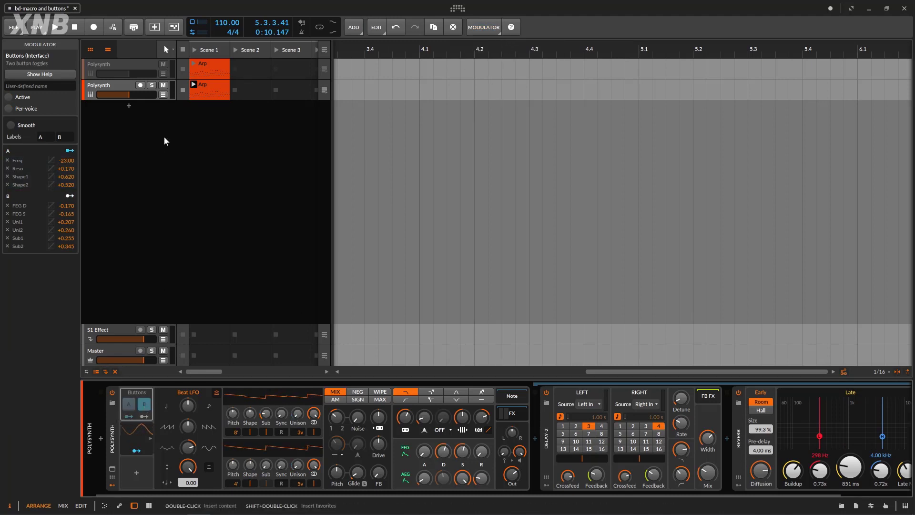
click(137, 472)
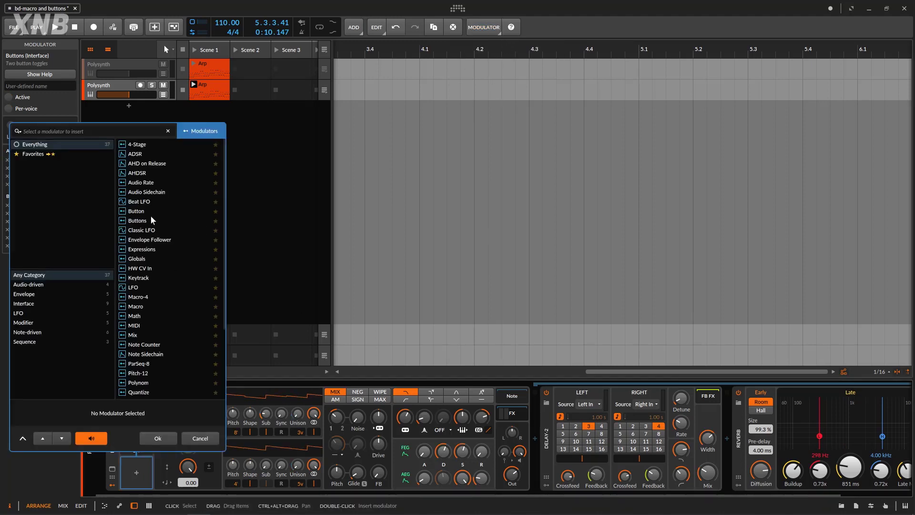
double_click(148, 212)
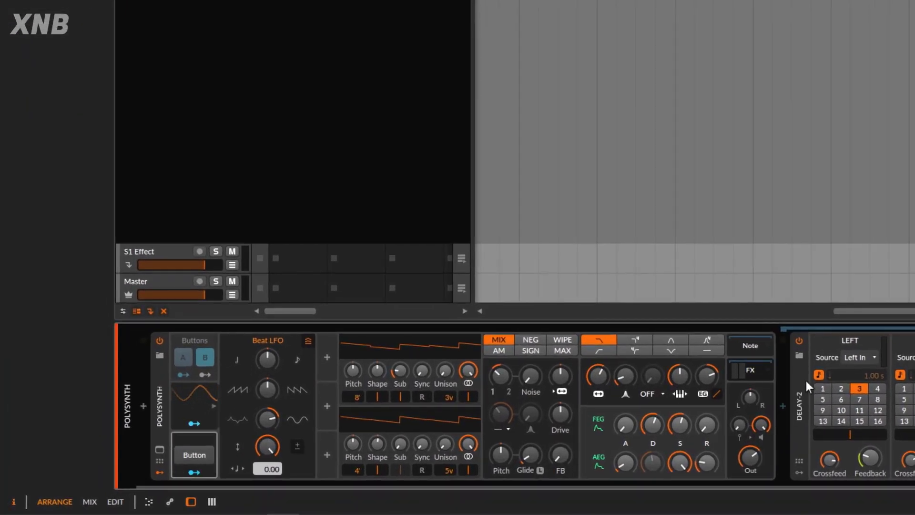
- Collapse the Delay-2 and Reverb devices, and during playback lower the filter frequency and raise the filter envelope amount
double_click(642, 407)
double_click(833, 379)
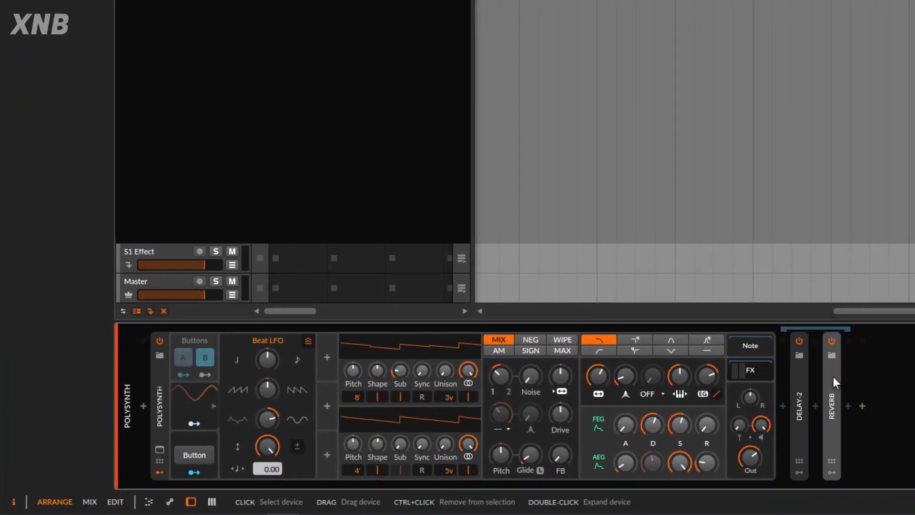
key(space)
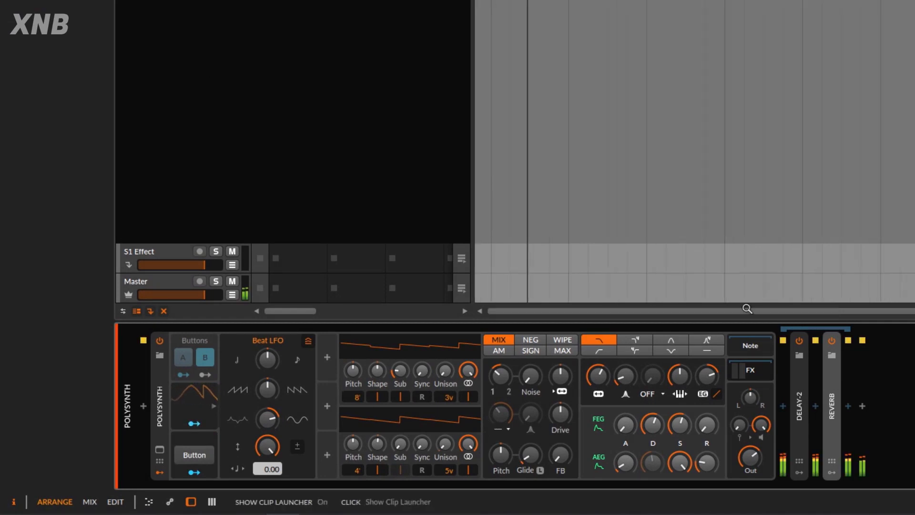
drag(599, 377, 599, 388)
drag(699, 380, 700, 376)
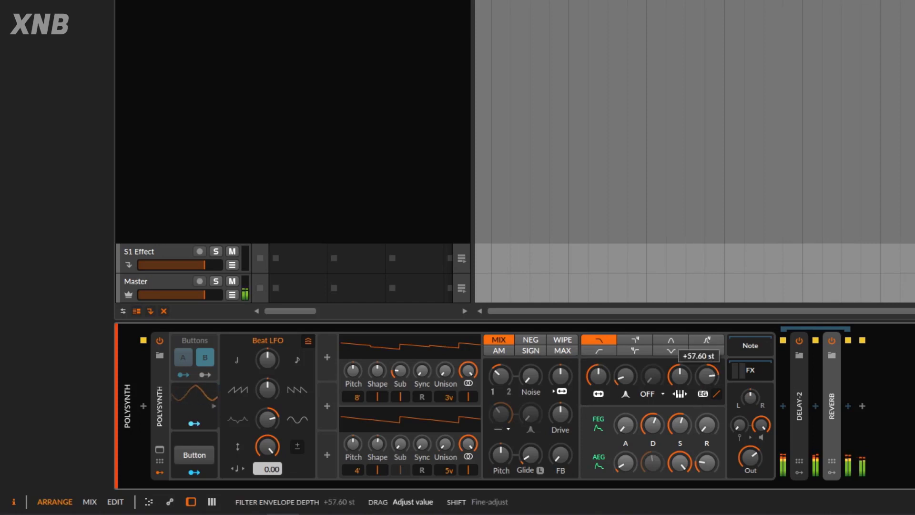
- Map the Button modulator to Delay-2's on/off switch and toggle the Button to test it
click(194, 471)
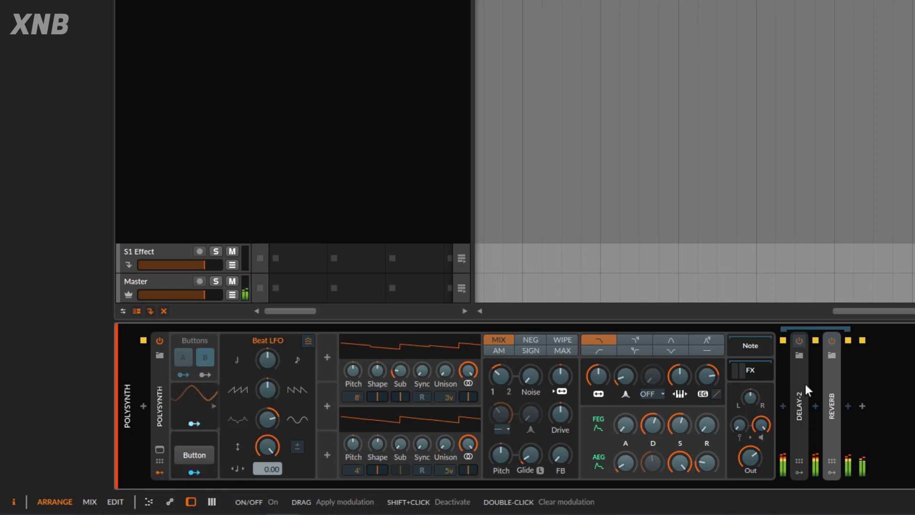
drag(804, 344, 803, 341)
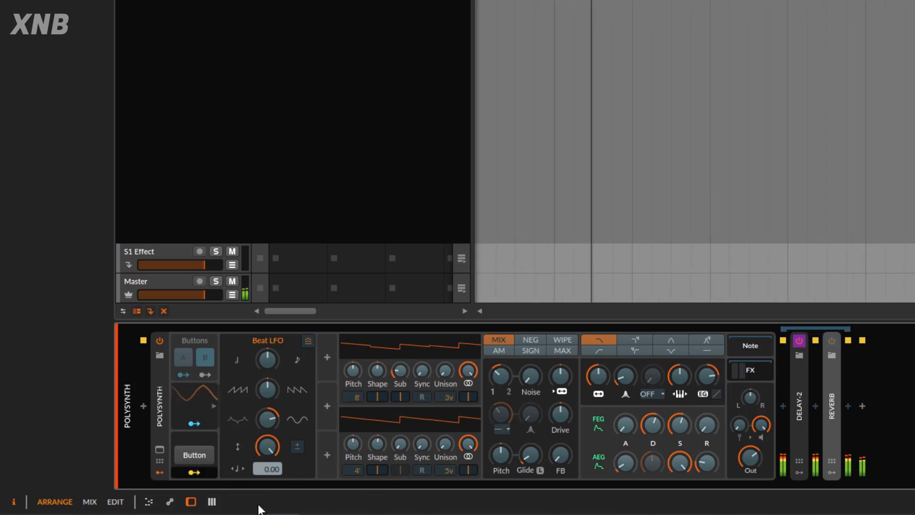
click(196, 470)
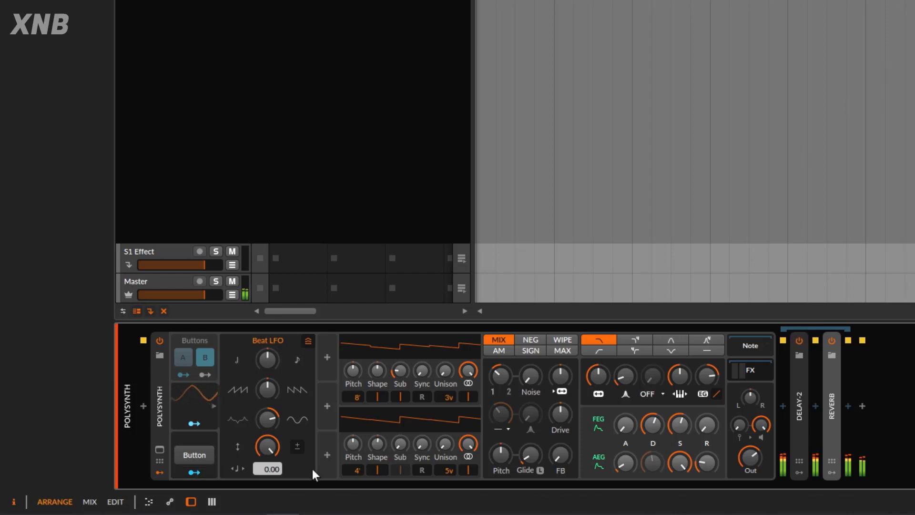
click(196, 454)
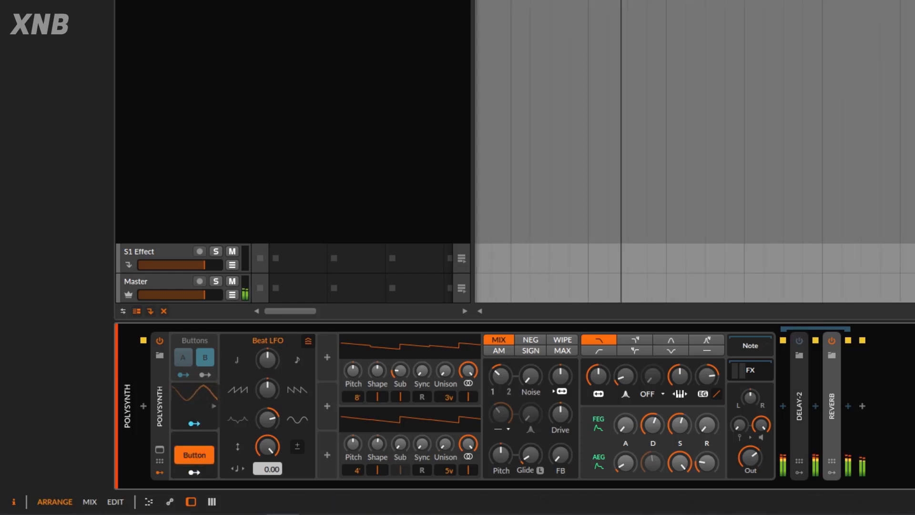
click(196, 458)
- Map the Button modulator to the Reverb's on/off switch as well
click(194, 471)
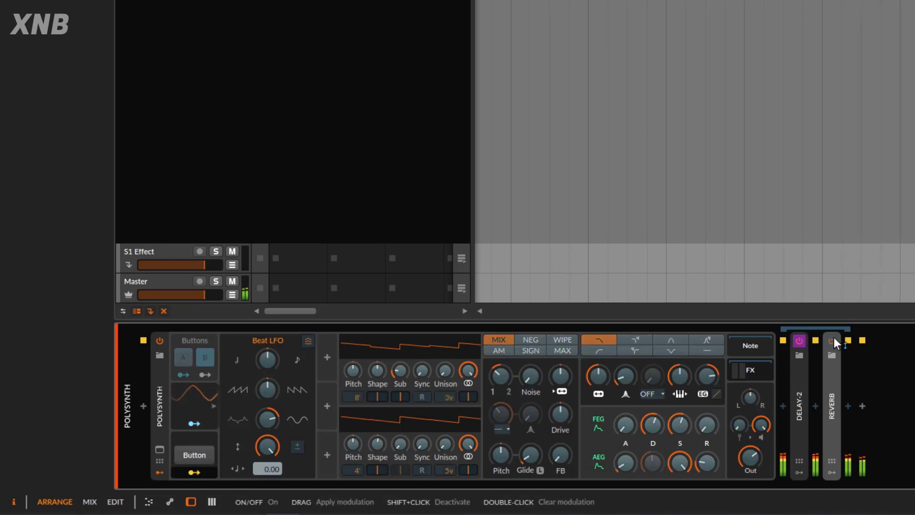
click(832, 340)
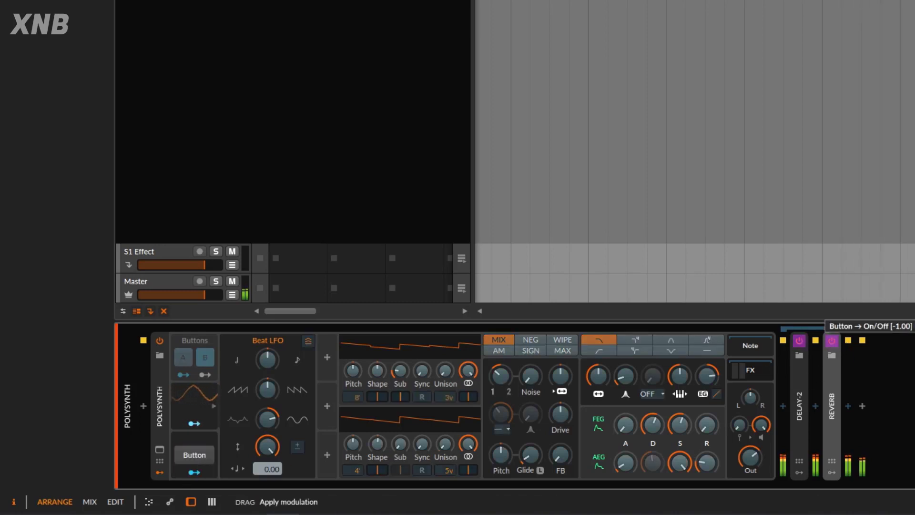
click(191, 473)
- Toggle the Button repeatedly during playback to compare the sound with and without delay and reverb
click(197, 456)
click(196, 455)
click(196, 455)
click(197, 455)
click(196, 455)
click(196, 456)
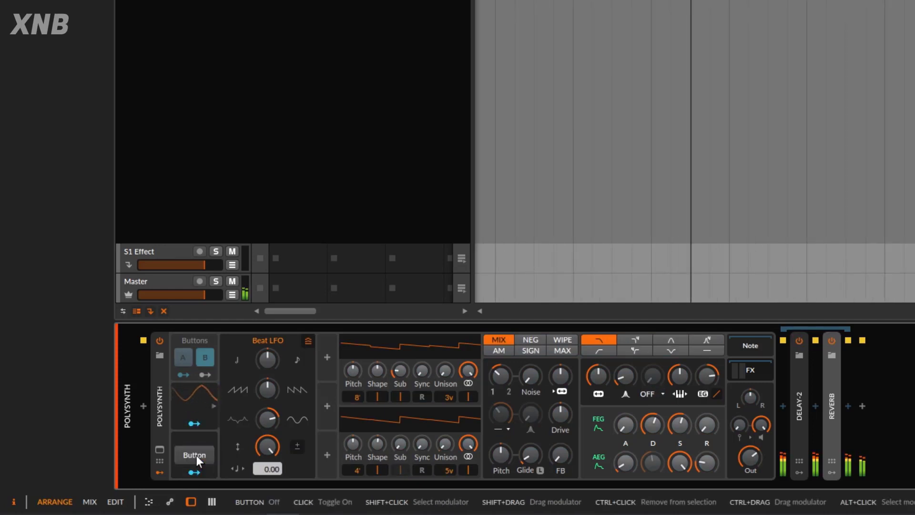
click(196, 456)
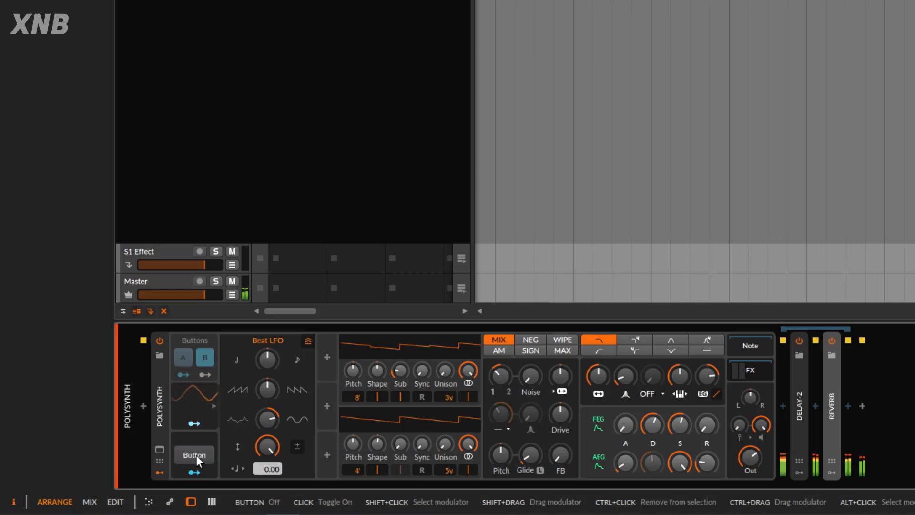
click(196, 456)
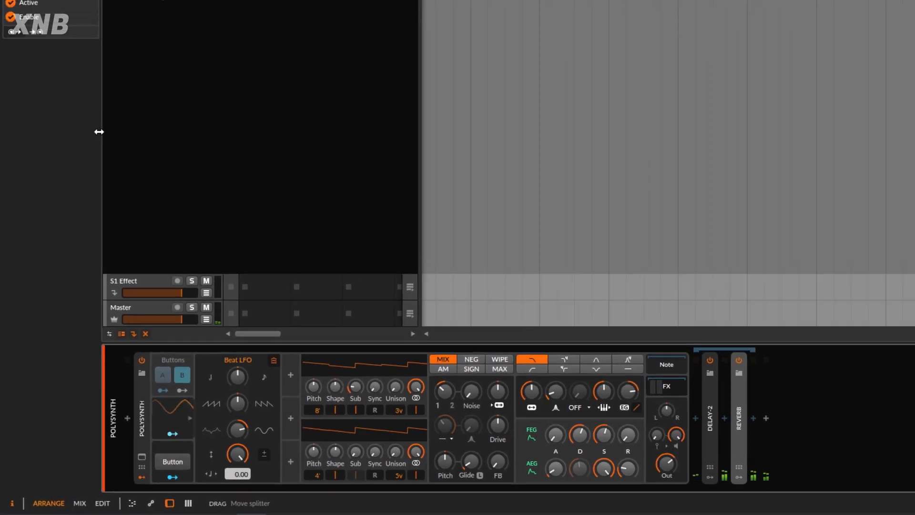